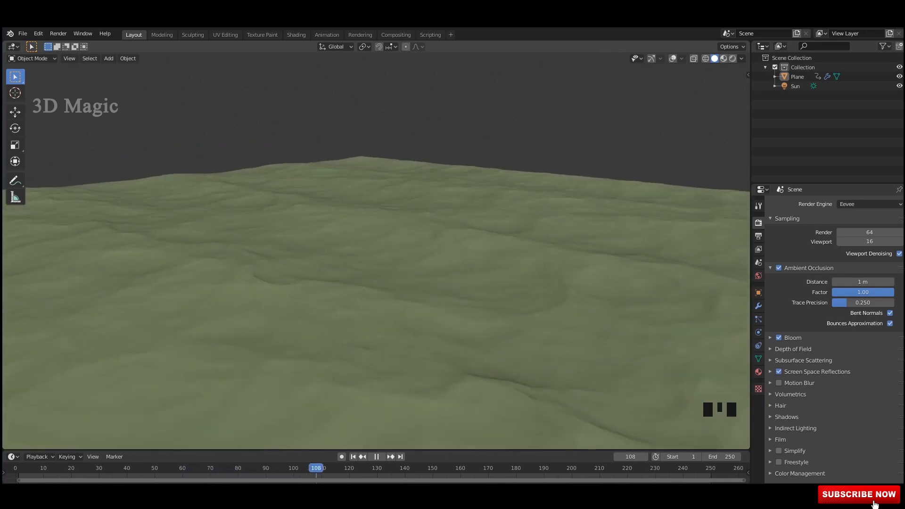
- Play the finished ocean animation from the first frame in material preview and examine the waves and foam from several angles
key("space")
left_click(353, 457)
left_click(723, 58)
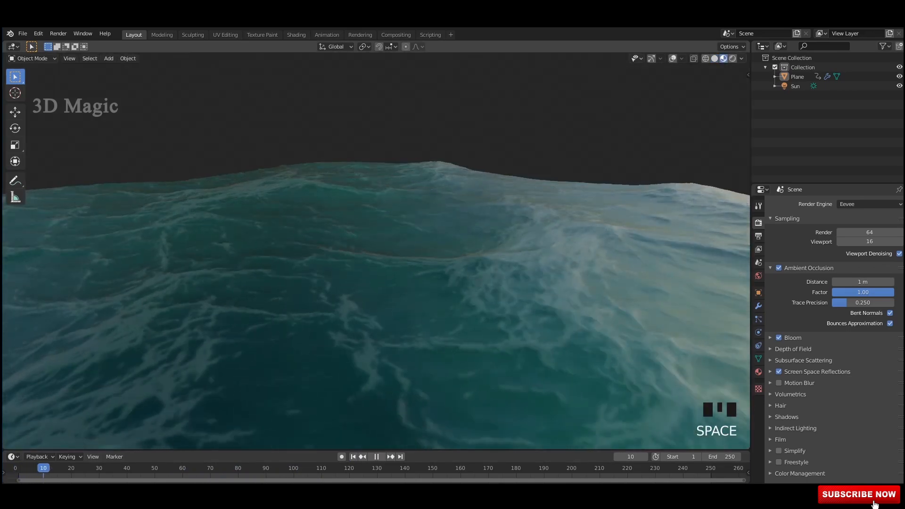
middle_click_drag(376, 259, 465, 257)
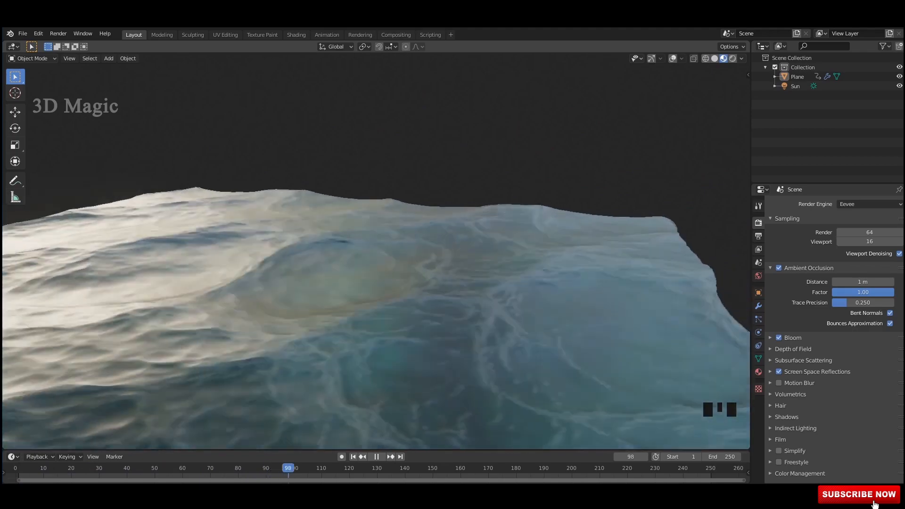
middle_click_drag(378, 283, 377, 245, "shift")
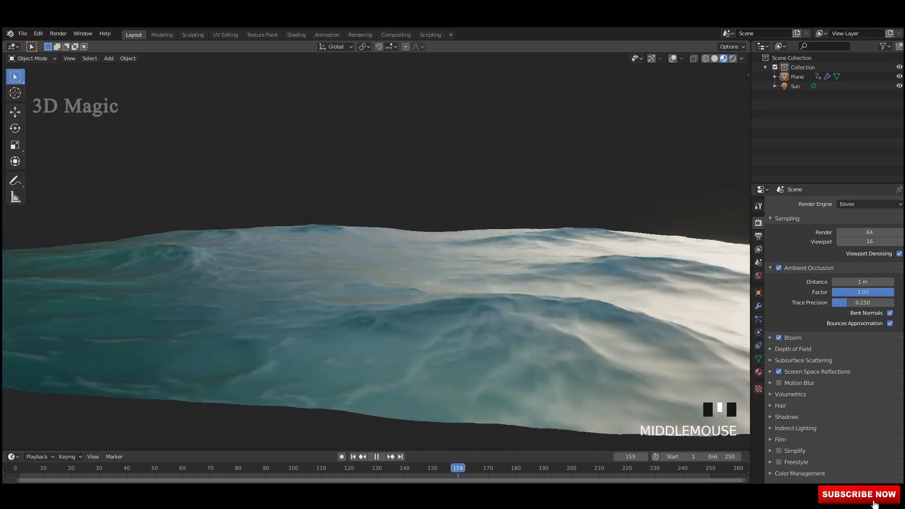
mouse_move(377, 283)
middle_mouse_down()
mouse_move(377, 320)
mouse_move(377, 279)
mouse_move(377, 307)
mouse_move(384, 288)
middle_mouse_up()
left_click(733, 58)
left_click(724, 59)
- Add a plane mesh at the origin of the empty scene
scroll(375, 251, "up", 2)
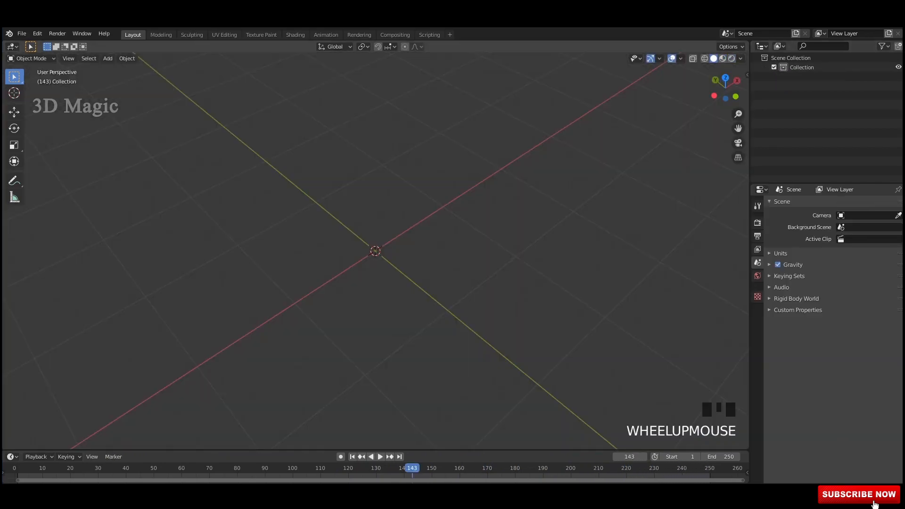
middle_click_drag(376, 251, 372, 257)
key("shift+a")
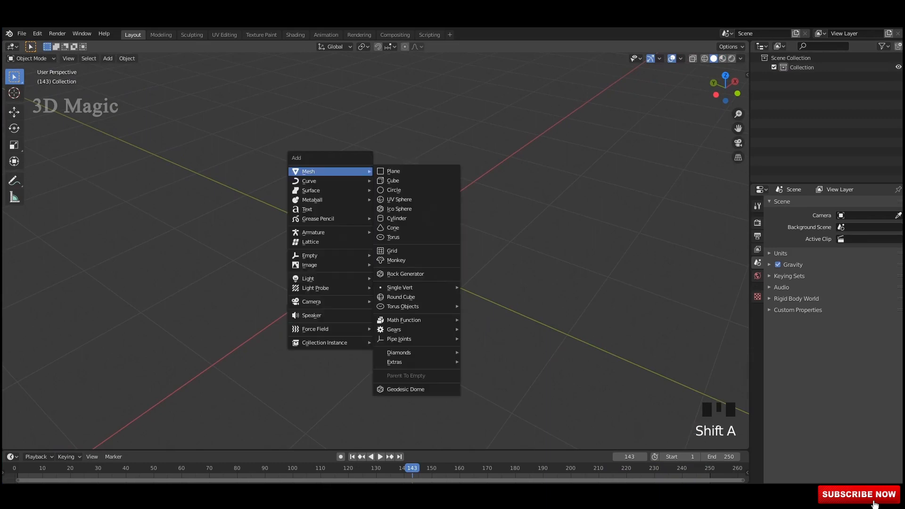
left_click(394, 171)
mouse_move(394, 171)
middle_mouse_down()
mouse_move(415, 174)
mouse_move(396, 186)
middle_mouse_up()
scroll(376, 251, "down", 1)
scroll(375, 251, "up", 1)
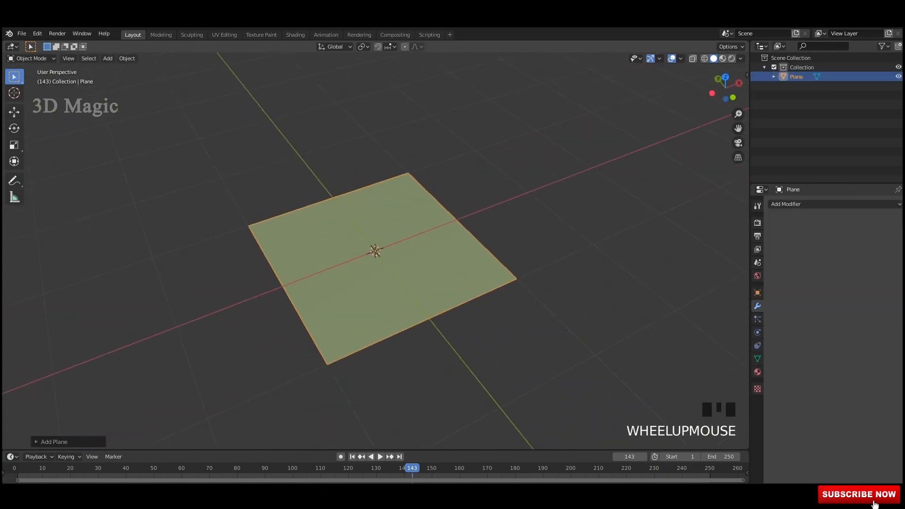
- Add an Ocean modifier to the plane
left_click(376, 251)
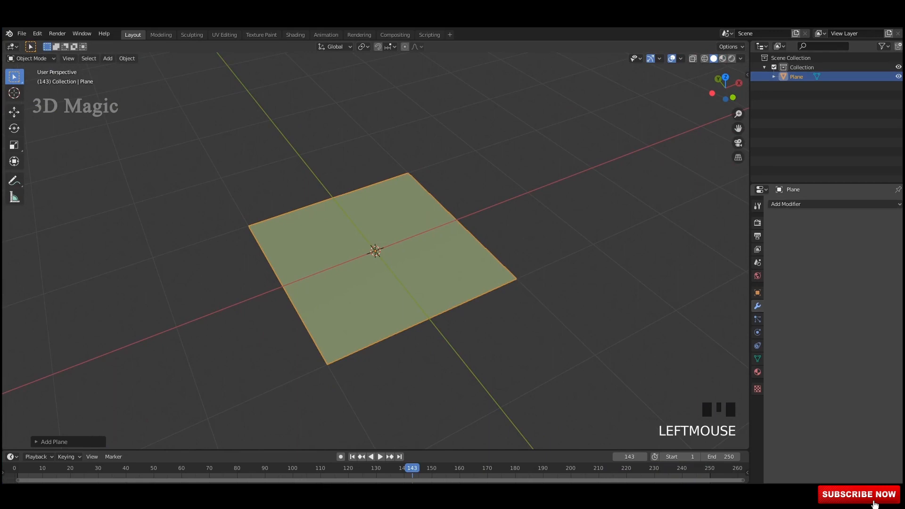
left_click(801, 204)
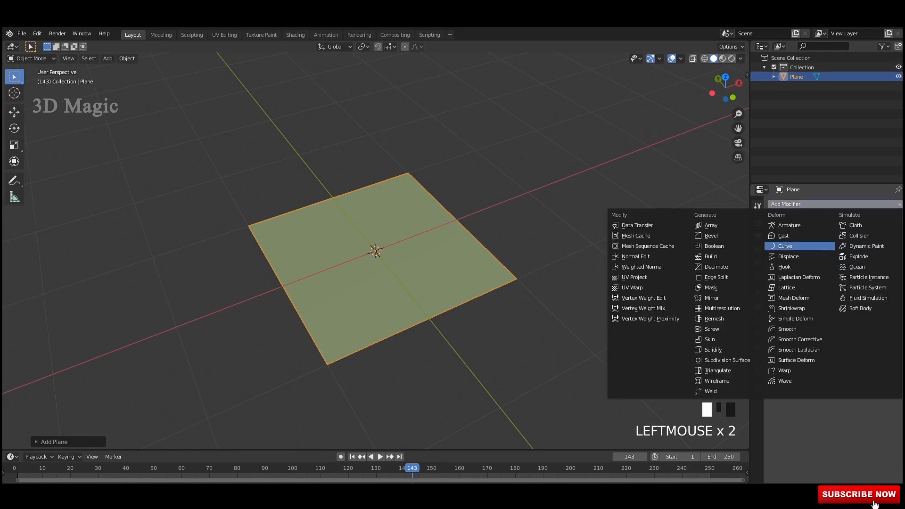
left_click(857, 267)
scroll(375, 252, "down", 15)
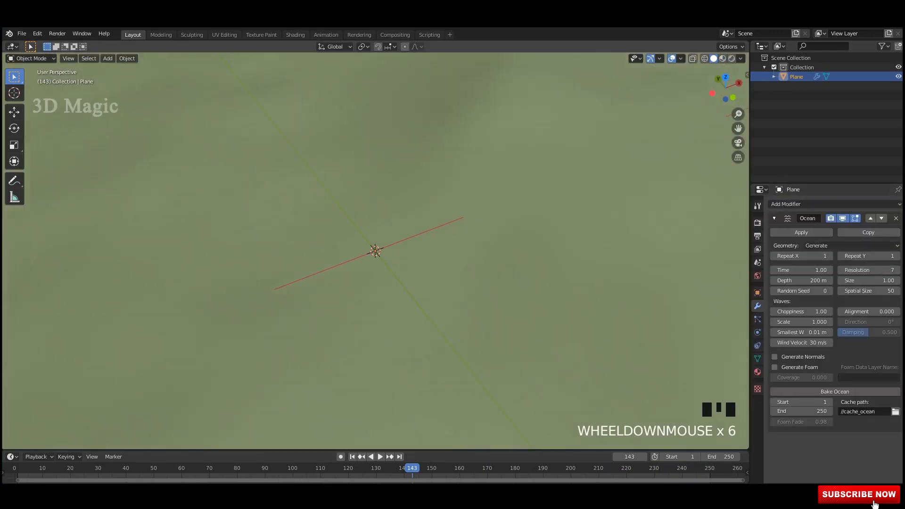
middle_click_drag(375, 251, 500, 226)
scroll(465, 220, "up", 4)
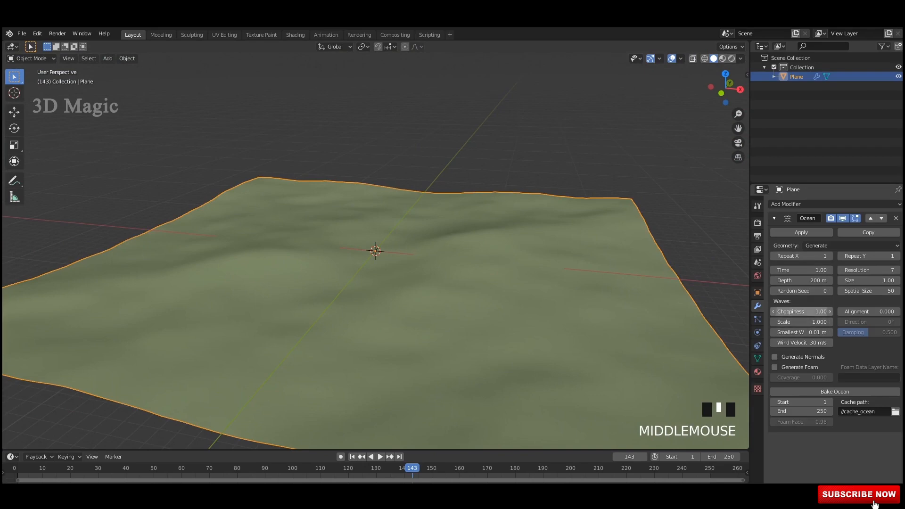
- Set the Ocean modifier's choppiness to 4.00 and its time to 0.79
left_click_drag(801, 312, 869, 312)
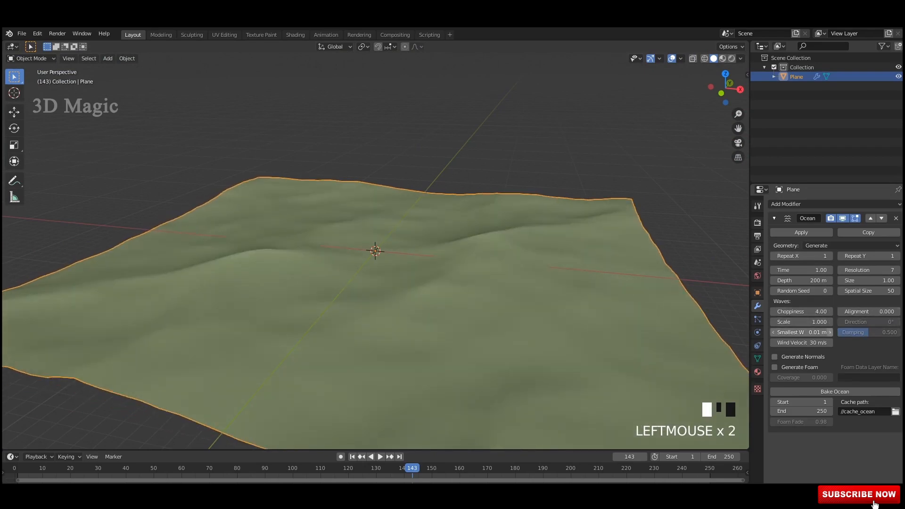
mouse_move(802, 322)
left_mouse_down()
mouse_move(829, 322)
mouse_move(801, 322)
left_mouse_up()
middle_click_drag(471, 274, 509, 274)
mouse_move(801, 270)
left_mouse_down()
mouse_move(754, 270)
mouse_move(793, 270)
left_mouse_up()
- Compare ocean resolutions 6 and 8, and set the Ocean modifier's resolution to 8
left_click(898, 270)
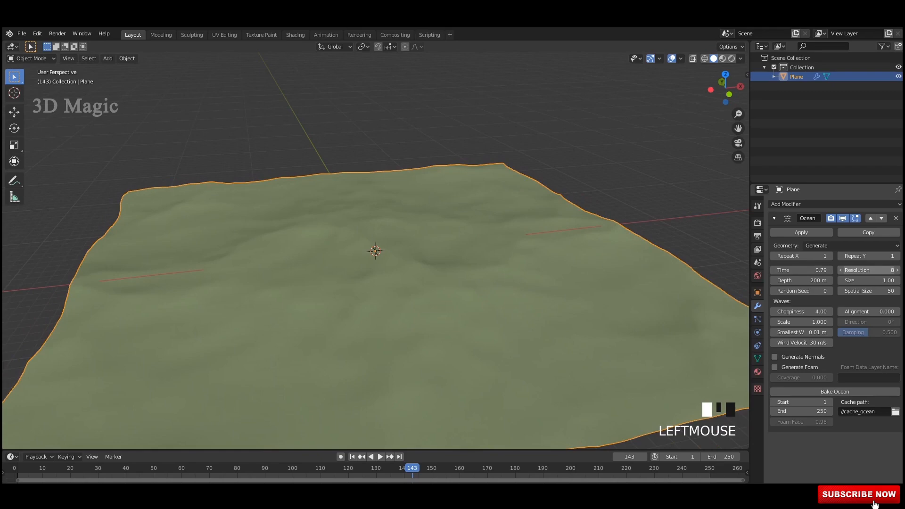
left_click(841, 270)
left_click(840, 271)
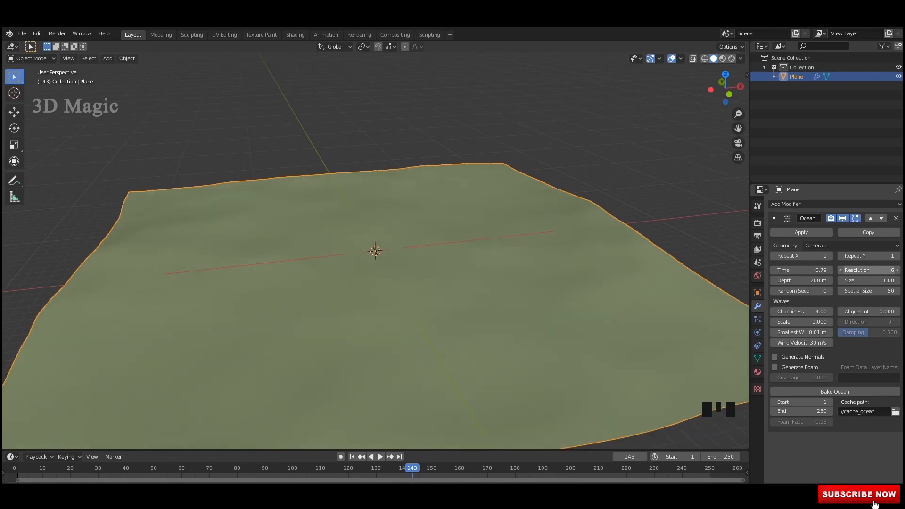
left_click(898, 271)
left_click(897, 270)
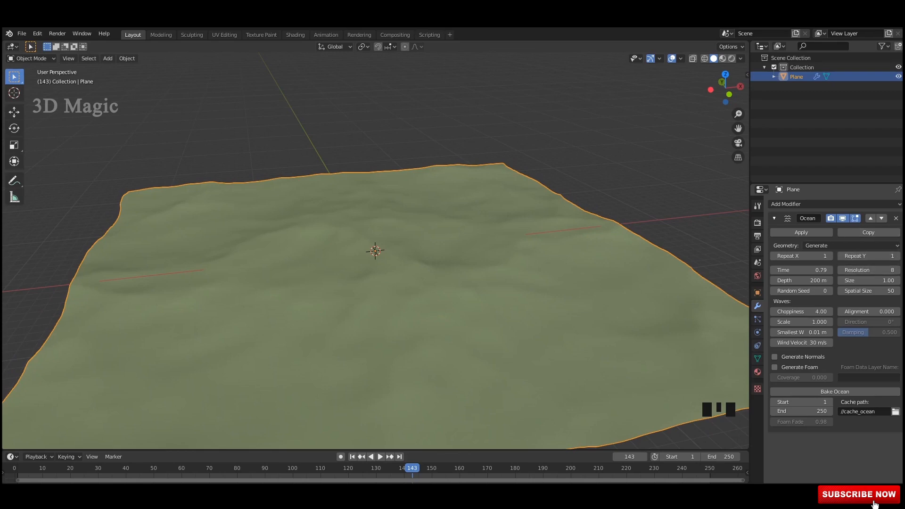
- Set the Ocean modifier's Repeat X and Repeat Y to 3 to enlarge the ocean surface
left_click(830, 256)
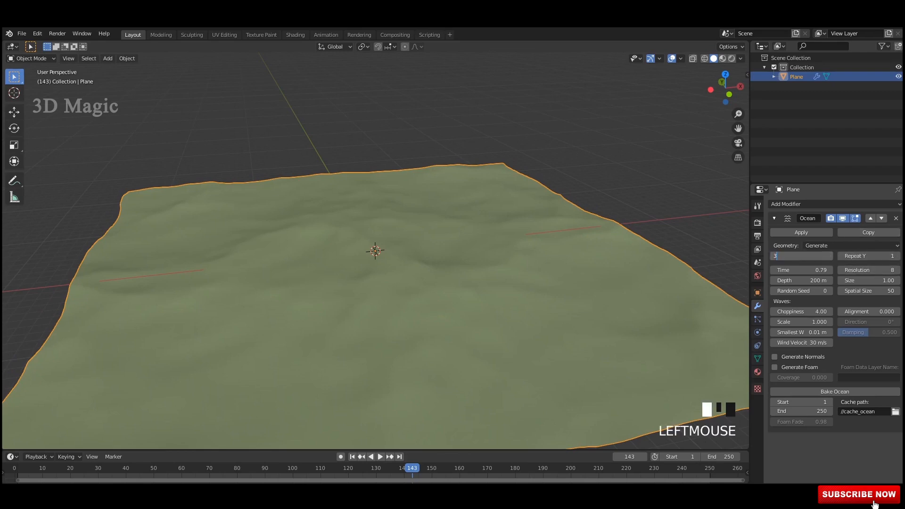
key("Return")
left_click(897, 256)
left_click(898, 256)
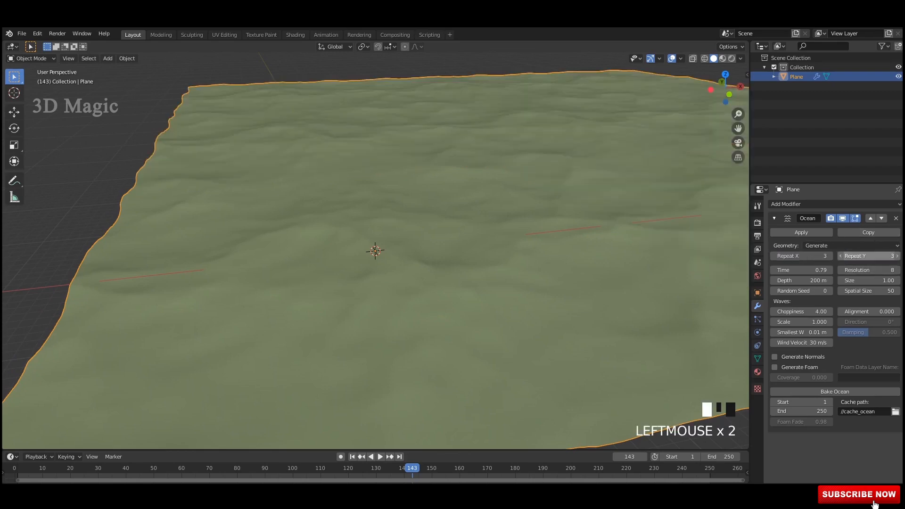
scroll(375, 251, "up", 3)
middle_click_drag(376, 251, 411, 240)
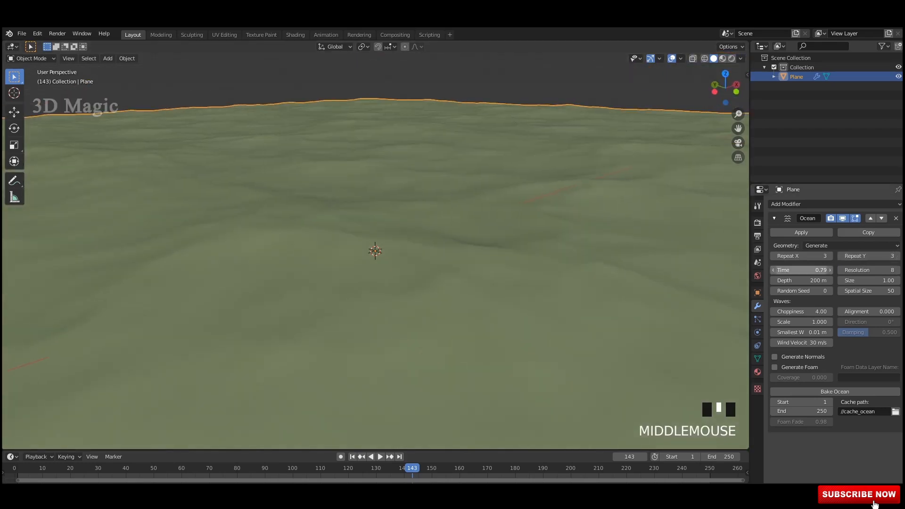
- Set the Ocean modifier's wave scale to 0.900 and its time to 1.91
mouse_move(801, 270)
left_mouse_down()
mouse_move(824, 270)
mouse_move(802, 270)
left_mouse_up()
left_click_drag(802, 322, 799, 322)
mouse_move(542, 255)
middle_mouse_down()
mouse_move(549, 306)
mouse_move(570, 262)
mouse_move(556, 254)
middle_mouse_up()
left_click_drag(801, 271, 824, 271)
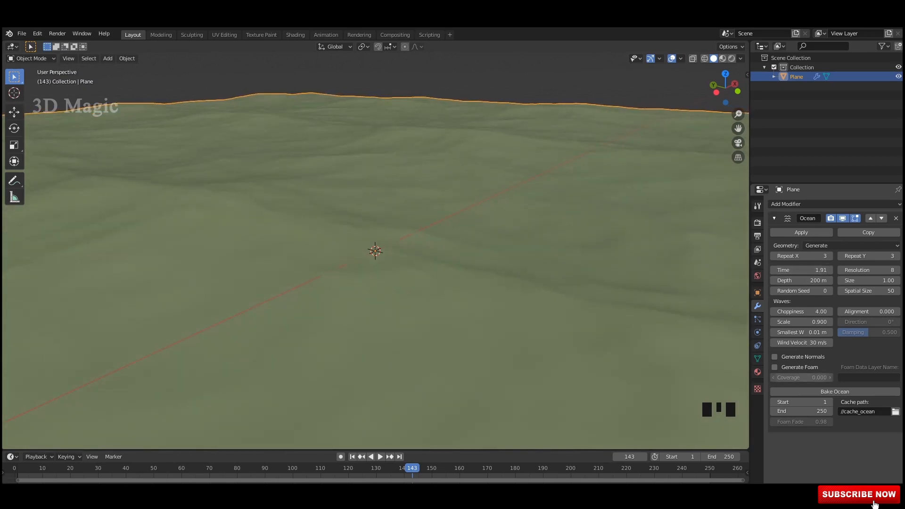
- Enable foam generation with the foam data layer name "foam", and set the ocean time to 2.28
left_click(775, 367)
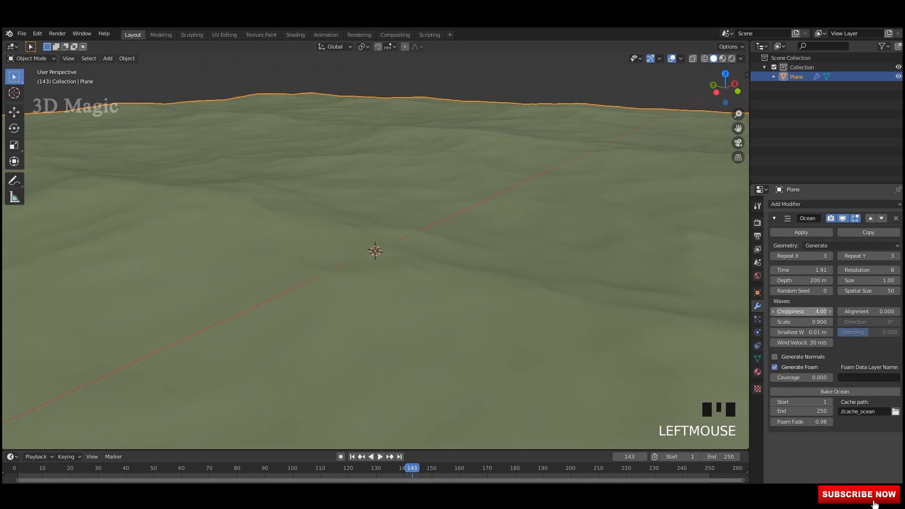
left_click(802, 311)
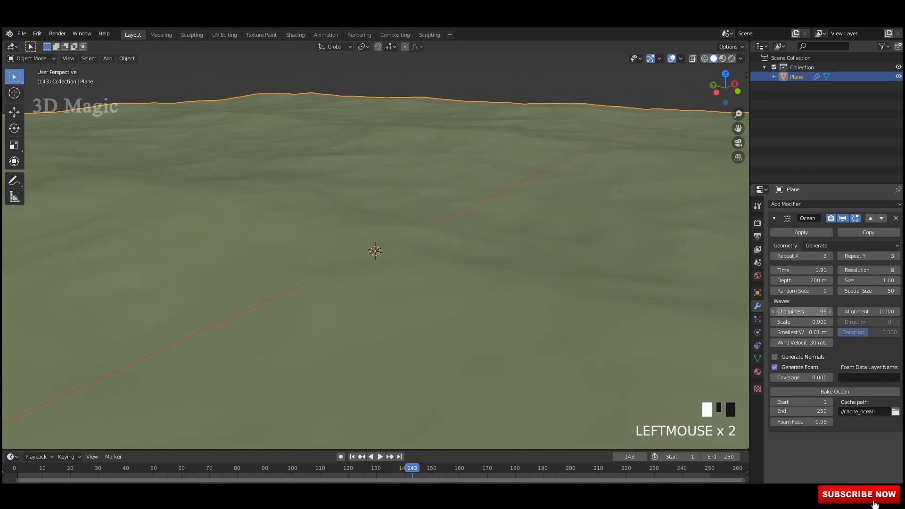
mouse_move(801, 270)
left_mouse_down()
mouse_move(830, 270)
mouse_move(808, 270)
left_mouse_up()
left_click(869, 378)
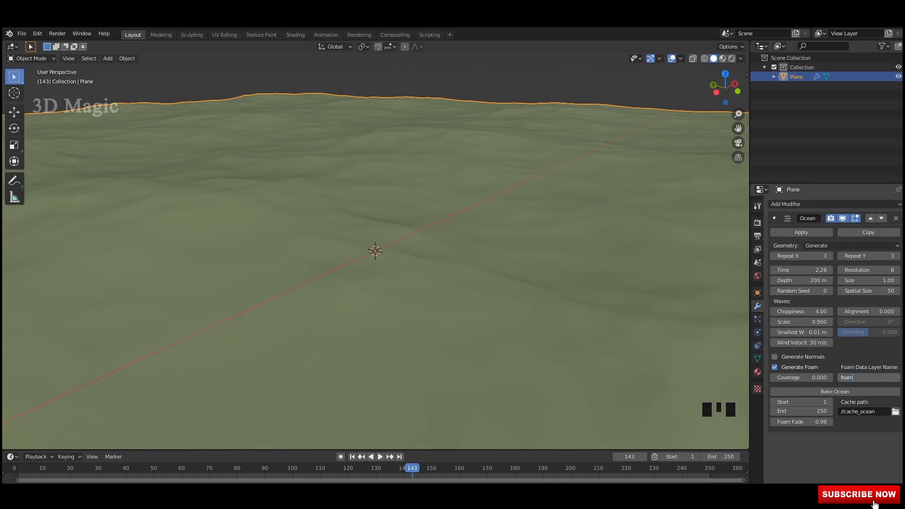
key("Return")
middle_click_drag(472, 264, 458, 259)
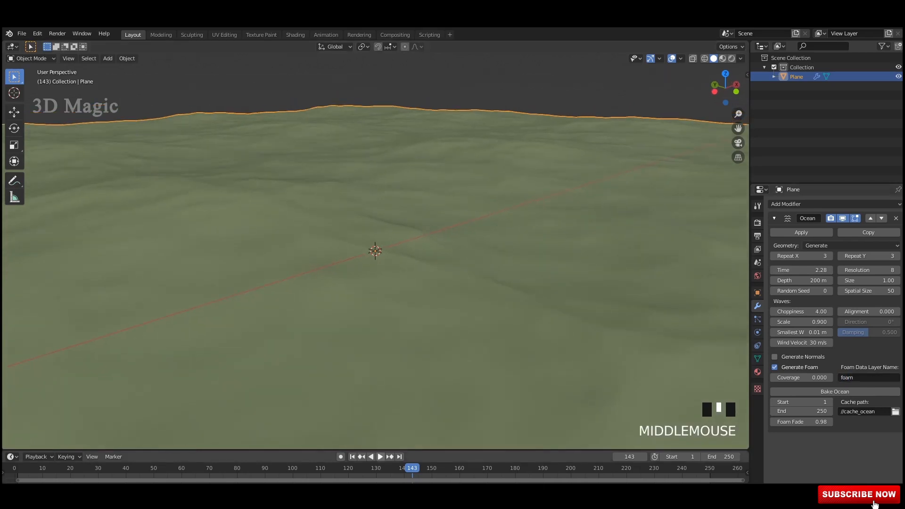
- Turn on auto keying and keyframe the Ocean modifier's time at 0 on frame 1
left_click(352, 457)
left_click(341, 457)
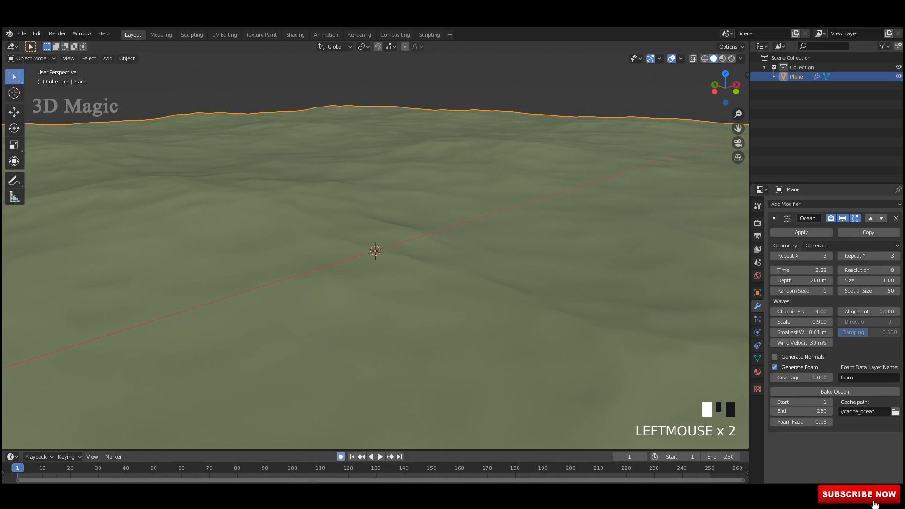
left_click(801, 270)
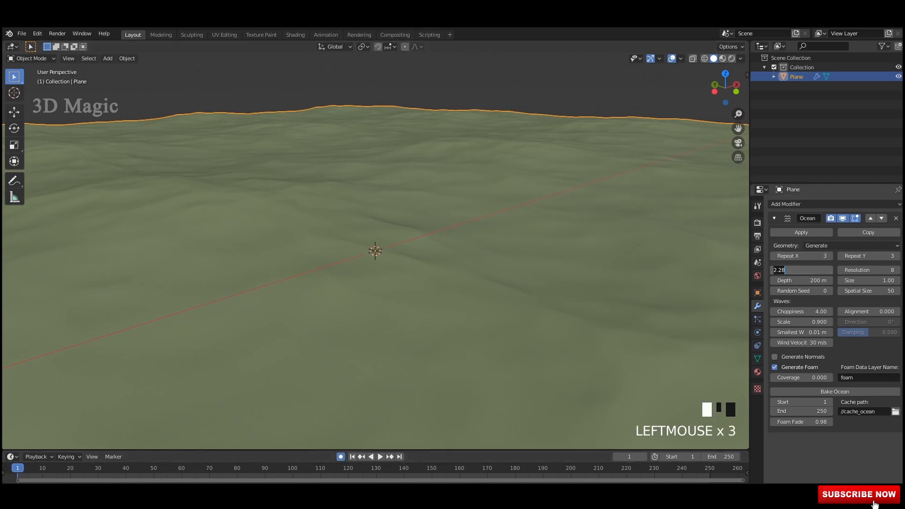
key("Return")
right_click(801, 270)
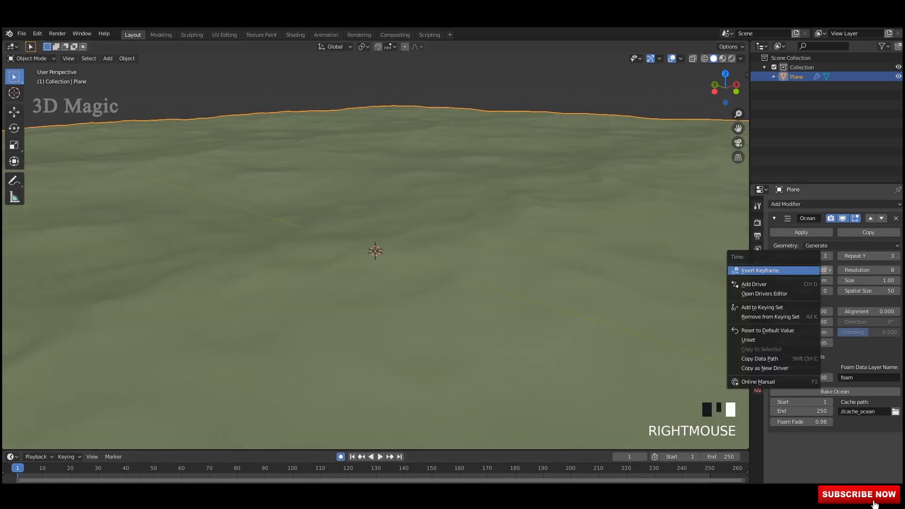
left_click(802, 270)
- Set the ocean time to 100 at the end frame 250 and preview the animation speed
left_click(400, 457)
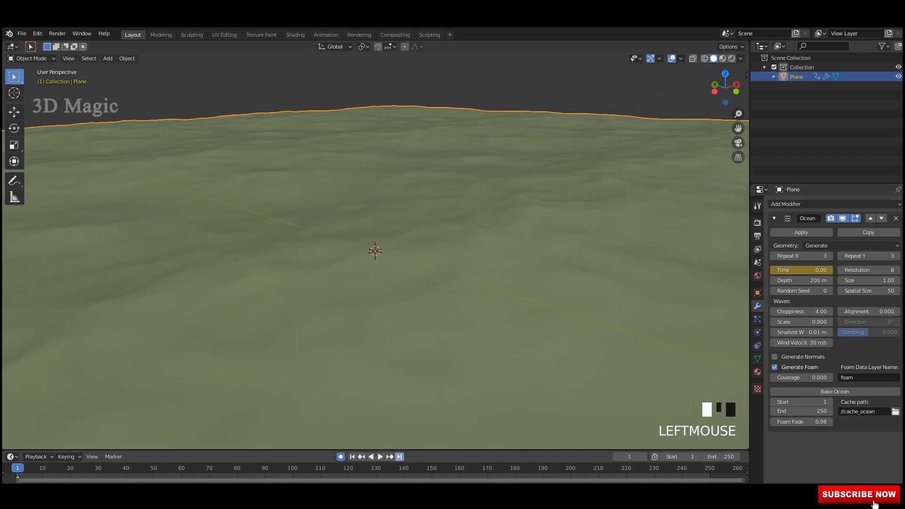
left_click(801, 270)
left_click_drag(802, 270, 854, 270)
left_click(802, 270)
type("100")
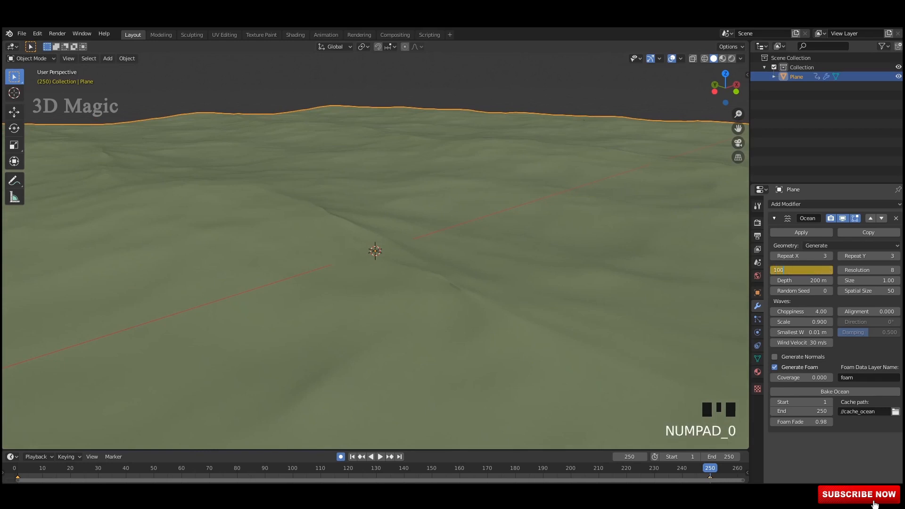
key("Return")
key("space")
key("space")
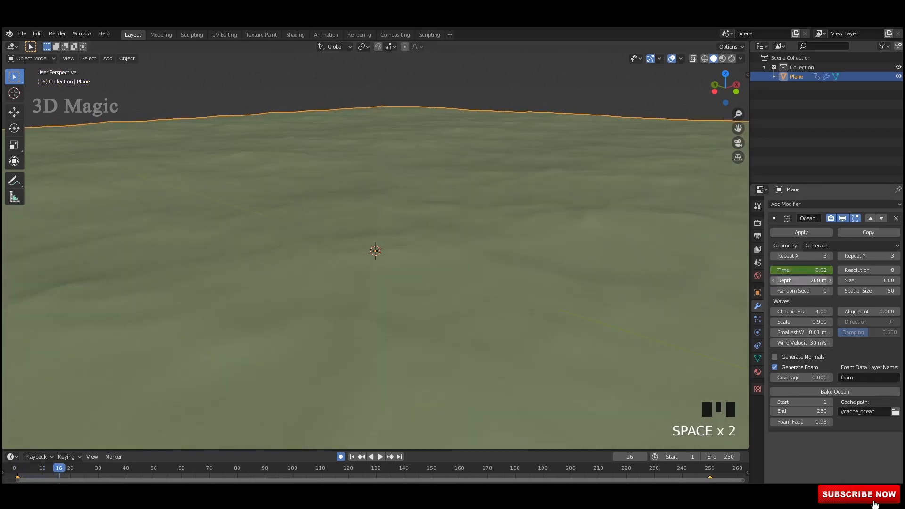
left_click(801, 270)
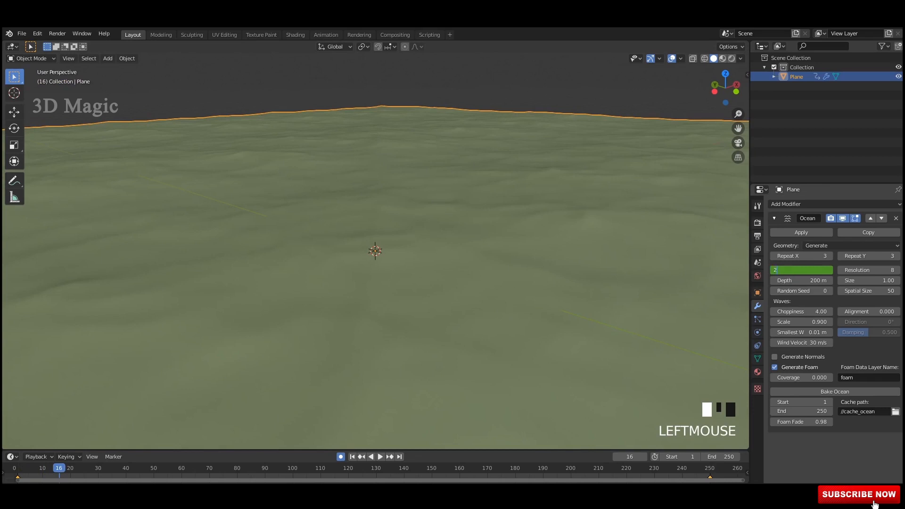
type("20")
key("Return")
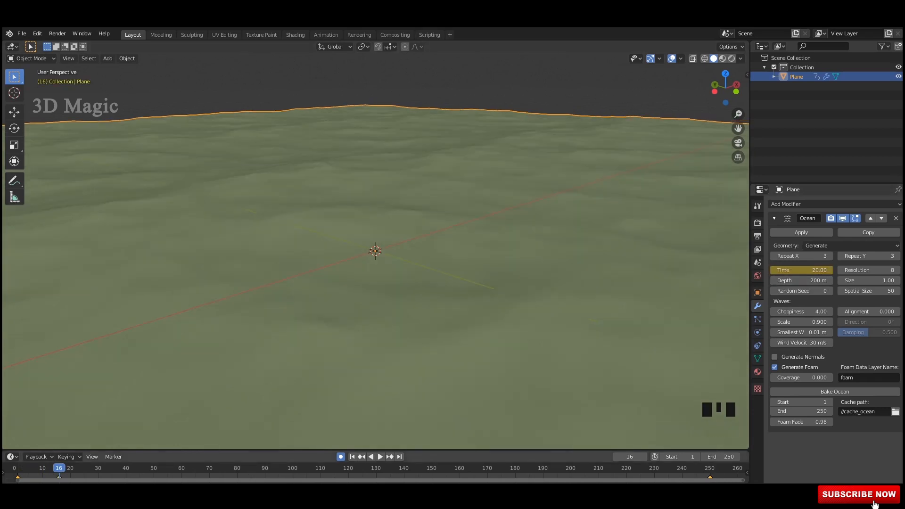
- Set the ocean time to 20 at the end frame 250 and preview the slower wave motion
left_click(400, 457)
double_click(802, 270)
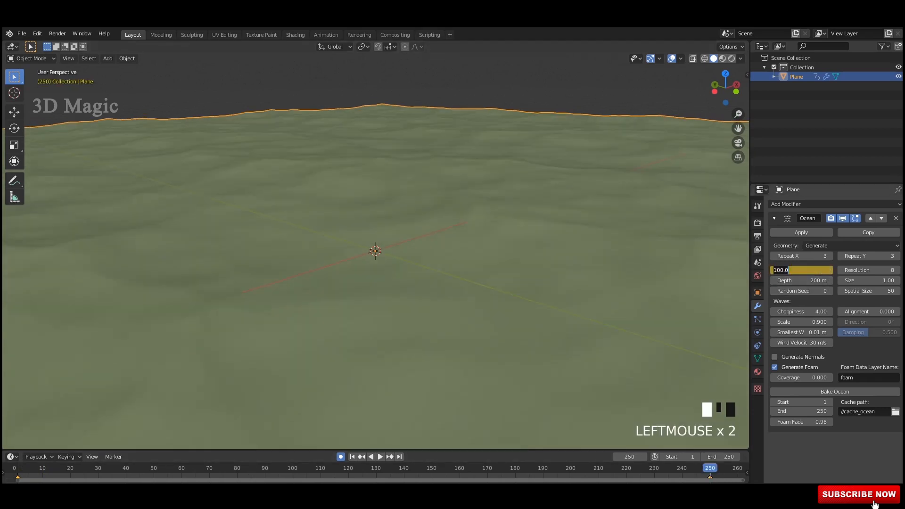
type("20")
key("Return")
key("space")
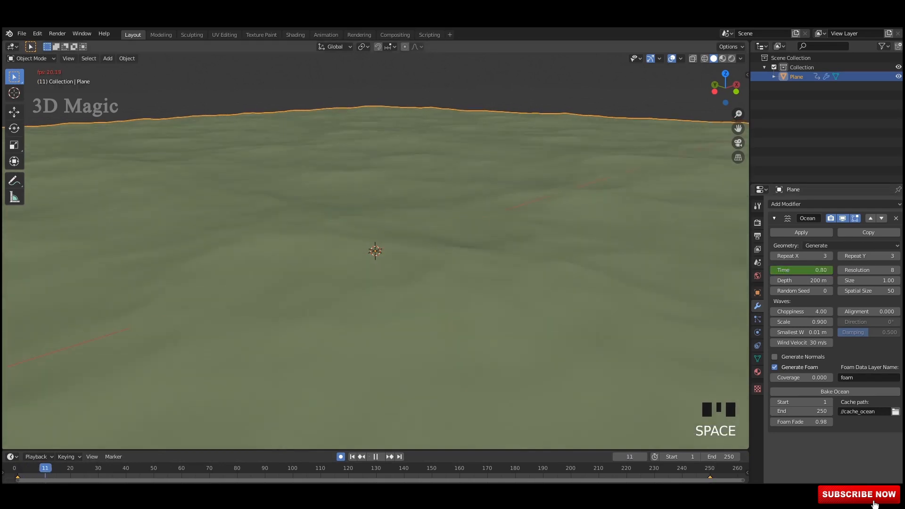
key("space")
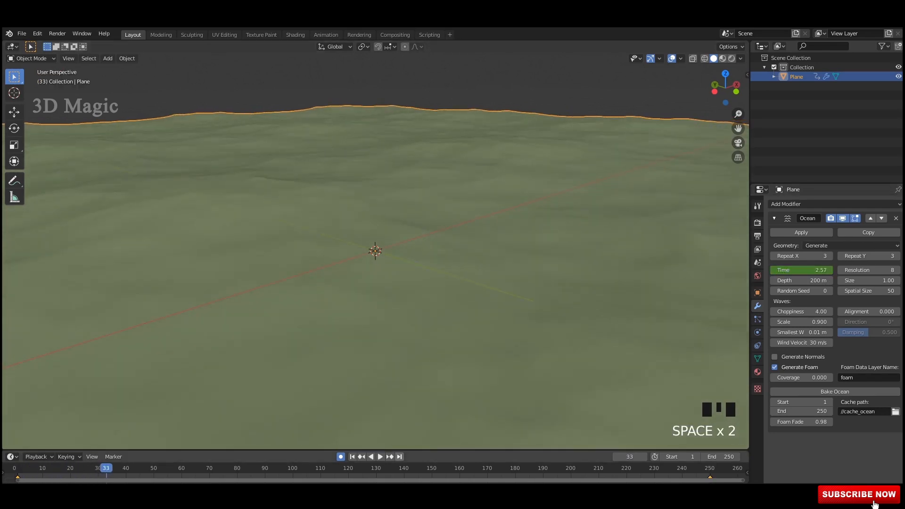
- Lower the ocean time value at the end frame 250 and play the animation again
left_click(399, 457)
double_click(801, 270)
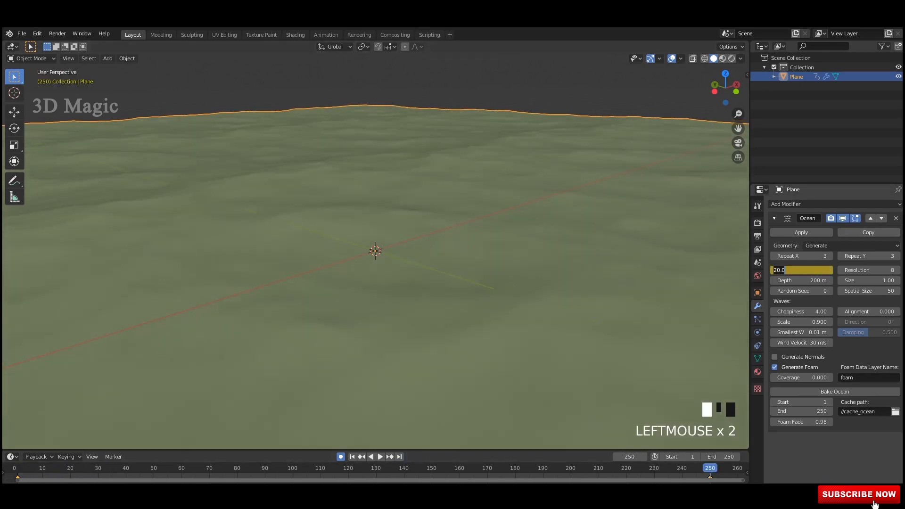
key("Return")
key("space")
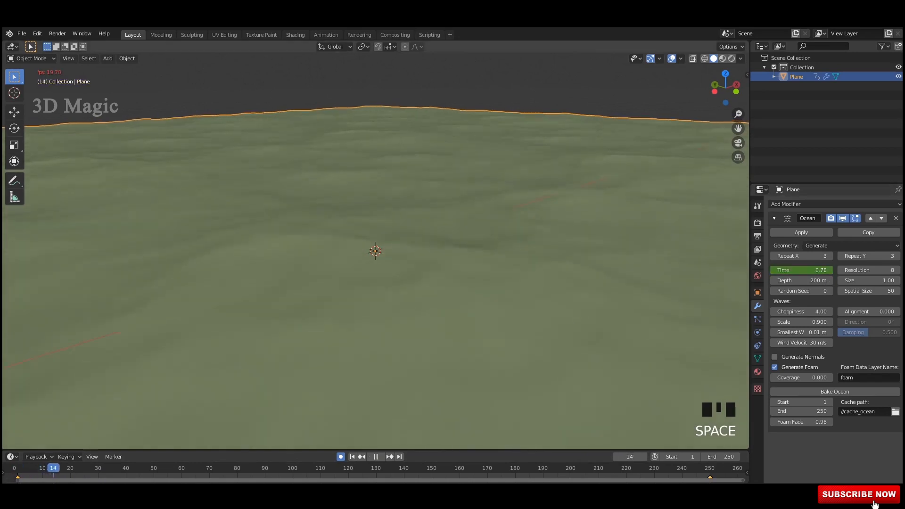
- Deselect the plane and preview the playing wave animation without the selection outline
left_click(542, 90)
middle_click_drag(542, 90, 548, 90)
scroll(292, 302, "up", 1)
middle_click_drag(292, 302, 284, 302)
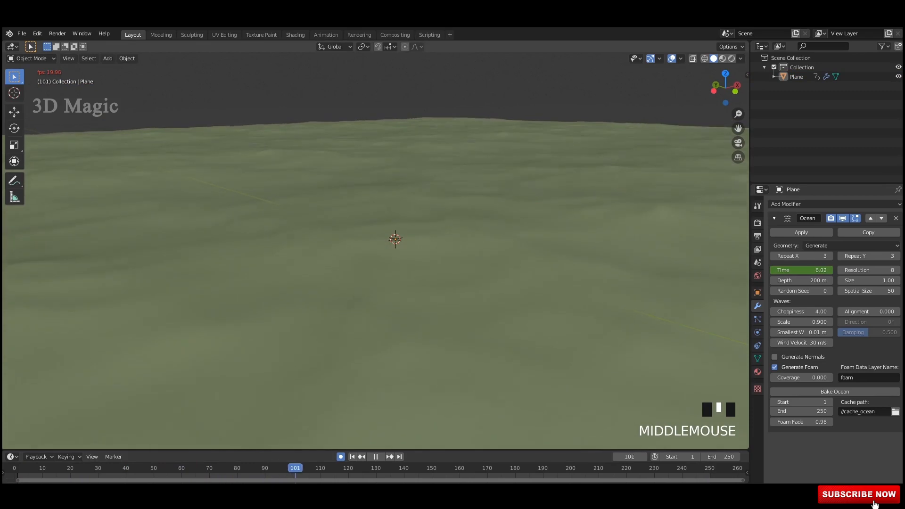
- Try an ocean time of 18 at the end frame 250 with the plane deselected and briefly play the animation
left_click(376, 457)
left_click(399, 457)
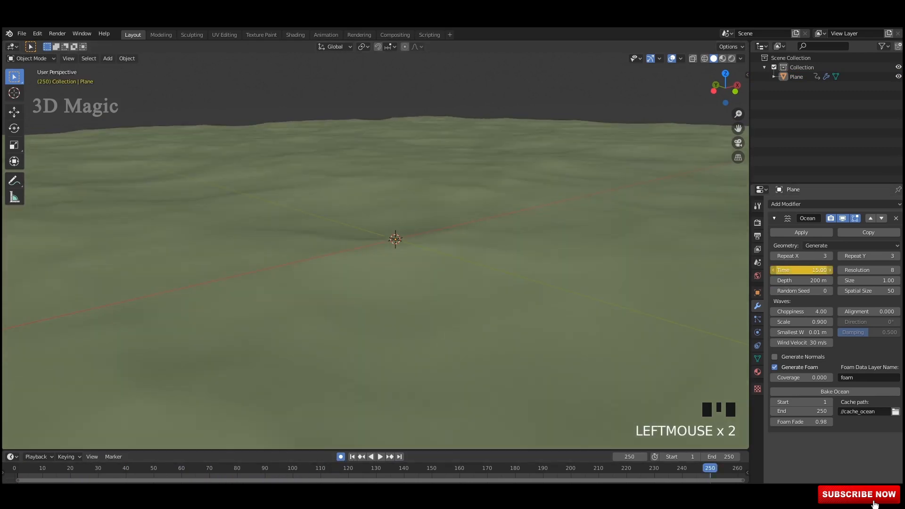
left_click(802, 270)
type("18")
key("Return")
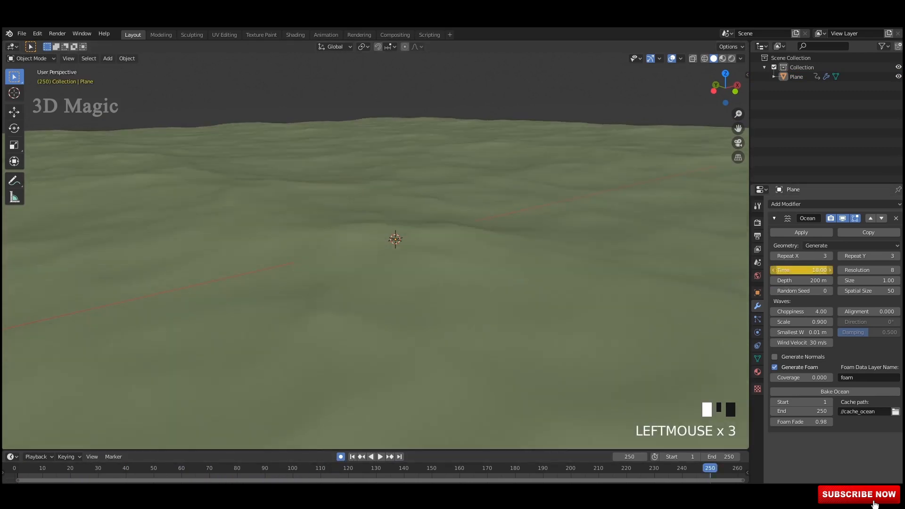
key("space")
key("space")
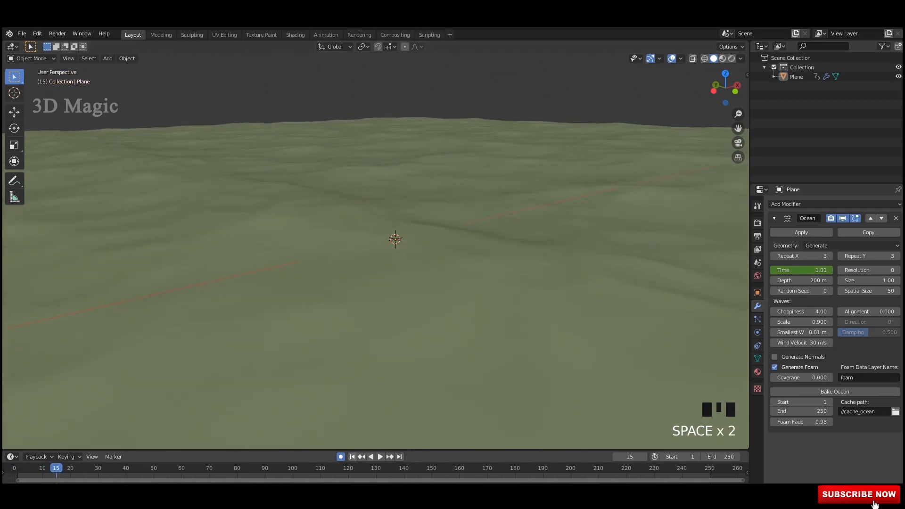
key("ctrl+z")
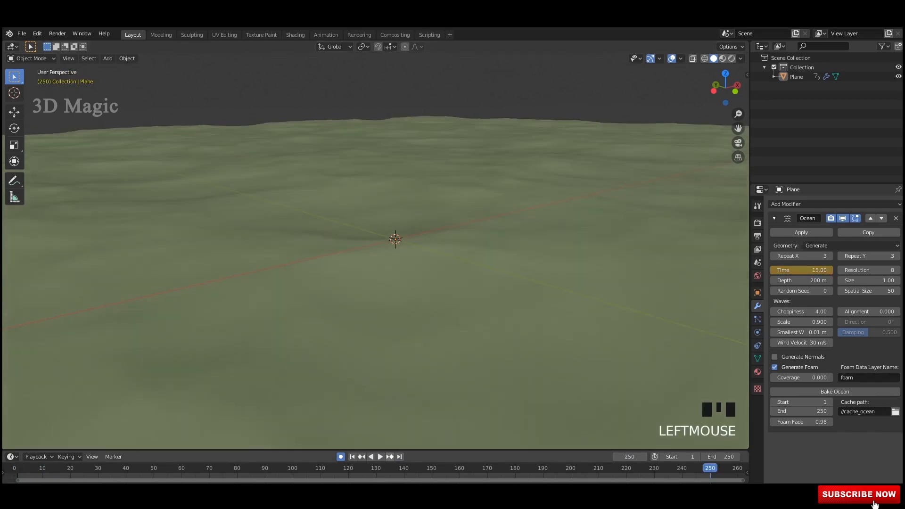
- Set the ocean time to 18 at the end frame 250 and compare the first and last frames
left_click(801, 271)
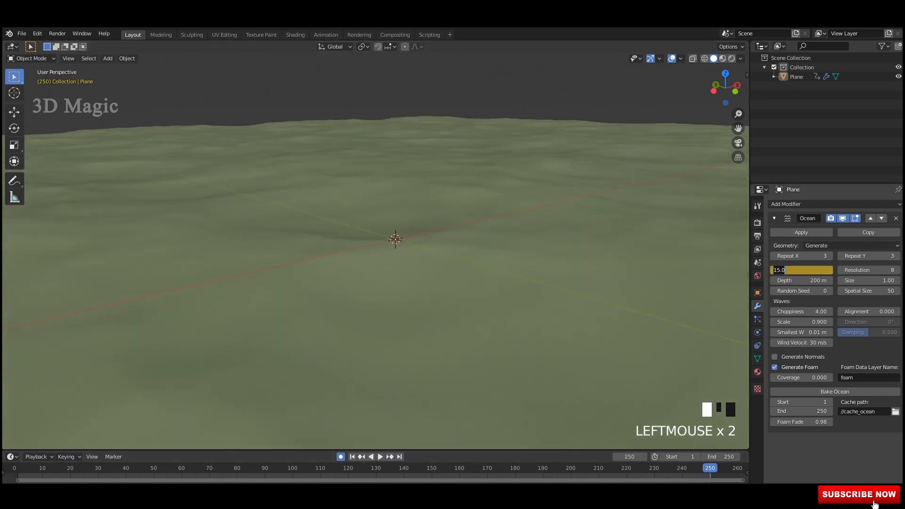
key("Return")
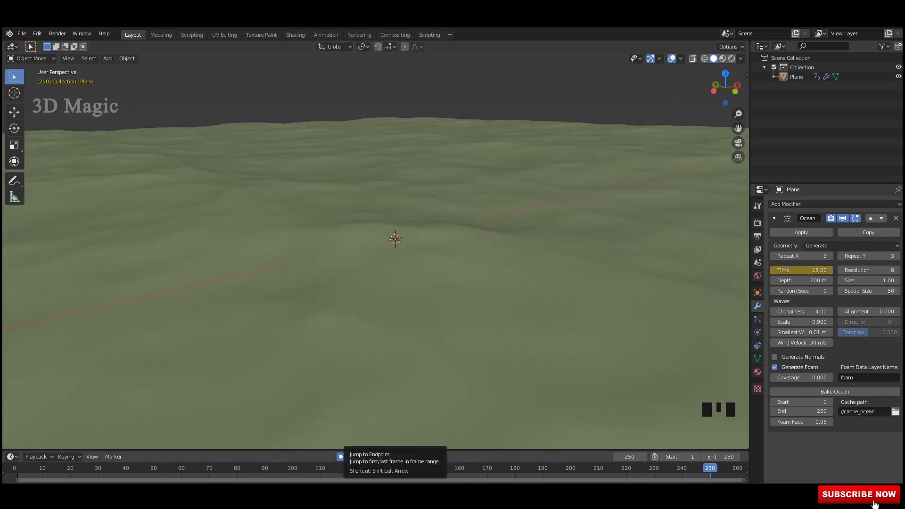
left_click(352, 457)
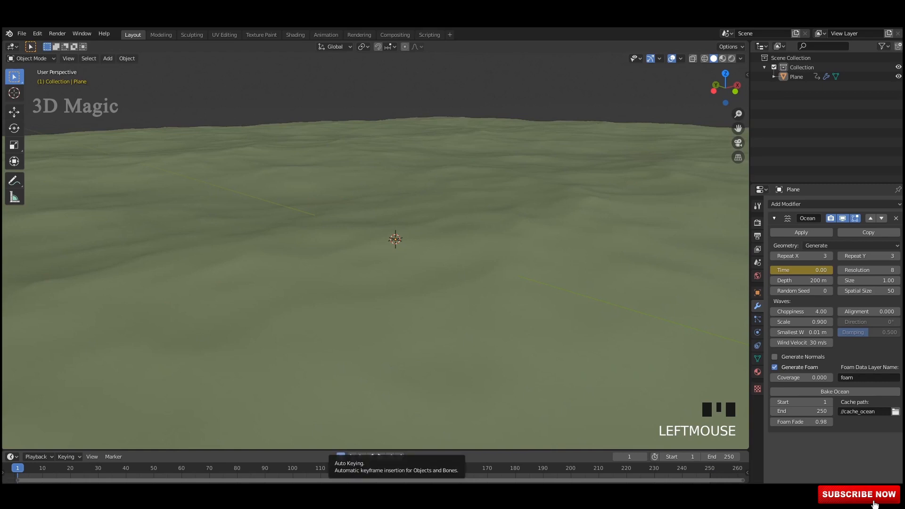
left_click(399, 456)
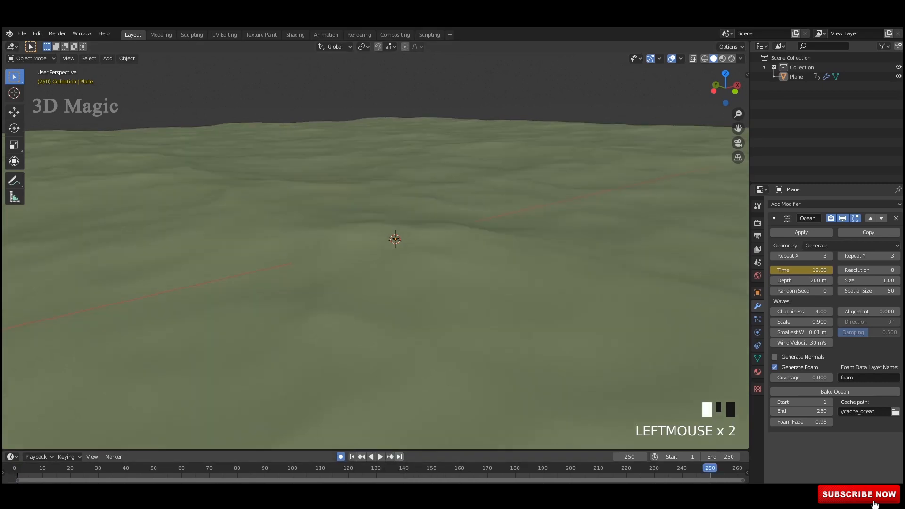
- Play the ocean animation, hide the viewport overlays while watching the waves, and stop playback
left_click(380, 457)
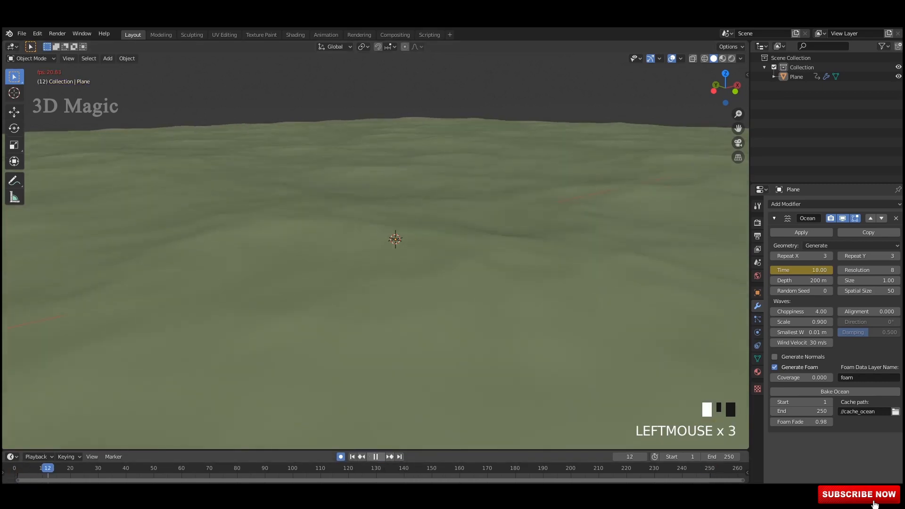
middle_click_drag(394, 302, 393, 298)
left_click(672, 59)
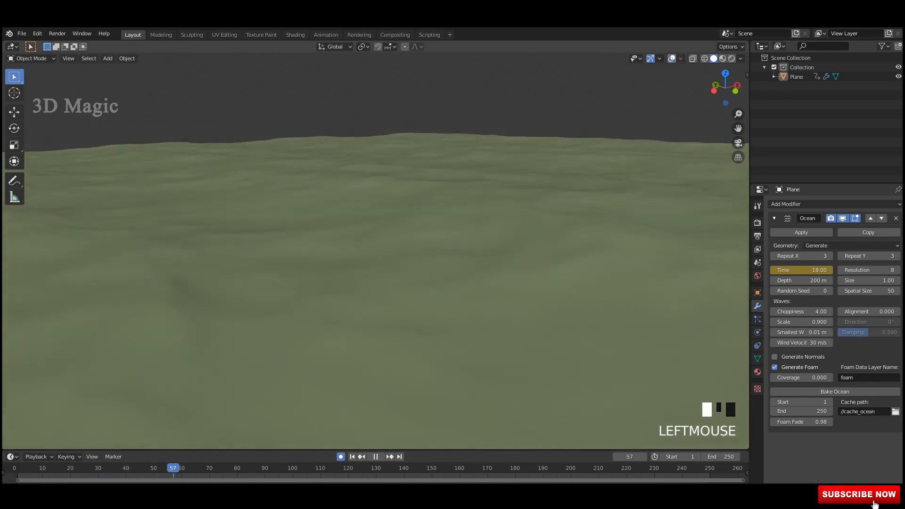
middle_click_drag(393, 298, 389, 298)
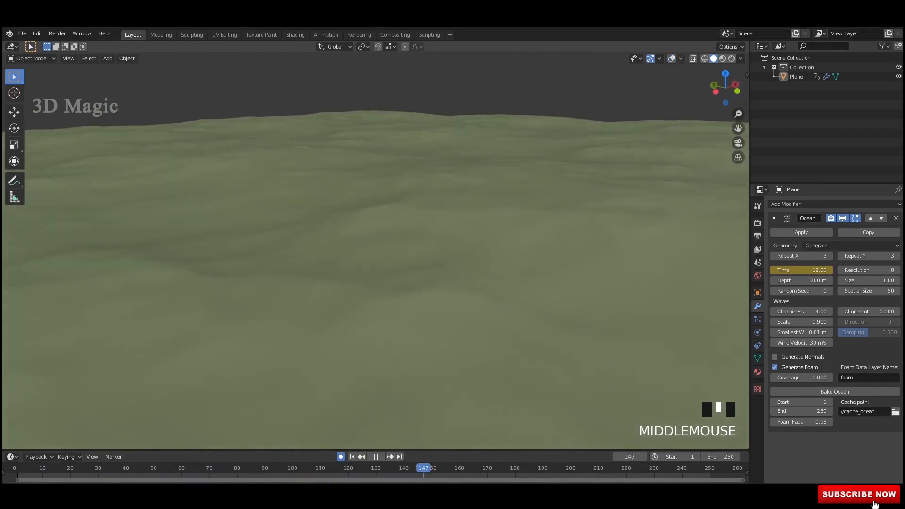
key("space")
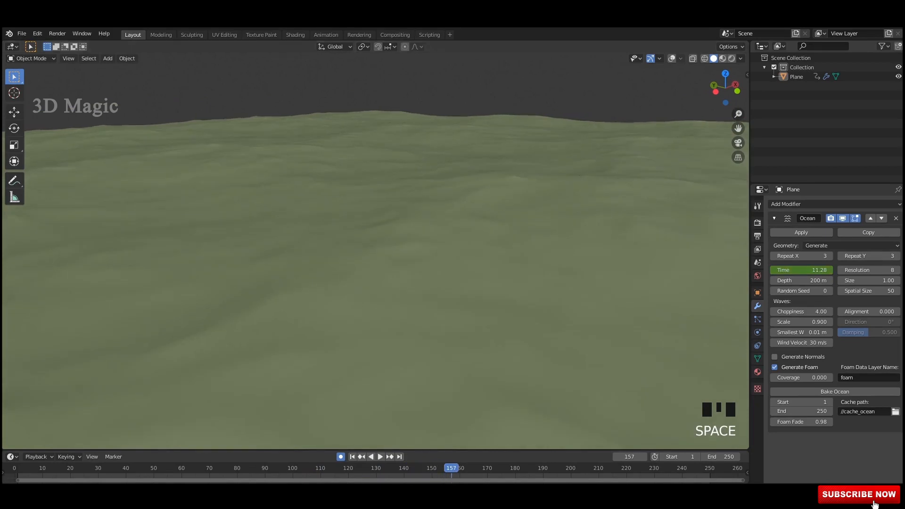
- Split the 3D viewport vertically and turn the new area into a Shader Editor with its sidebar hidden
left_click_drag(748, 43, 422, 57)
left_click(433, 46)
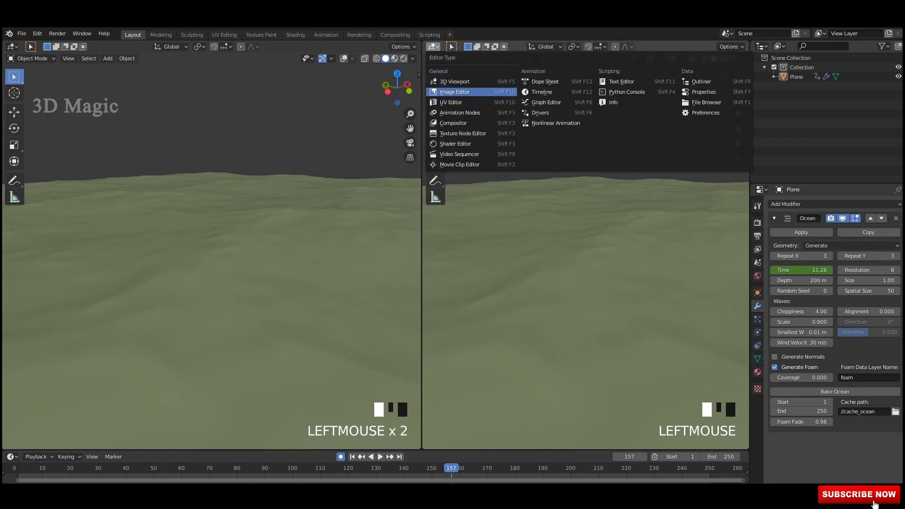
left_click(455, 144)
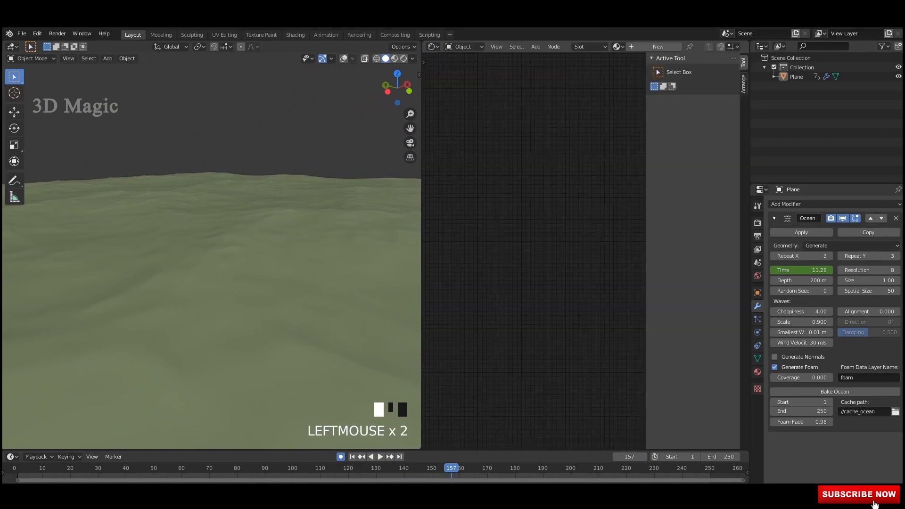
key("n")
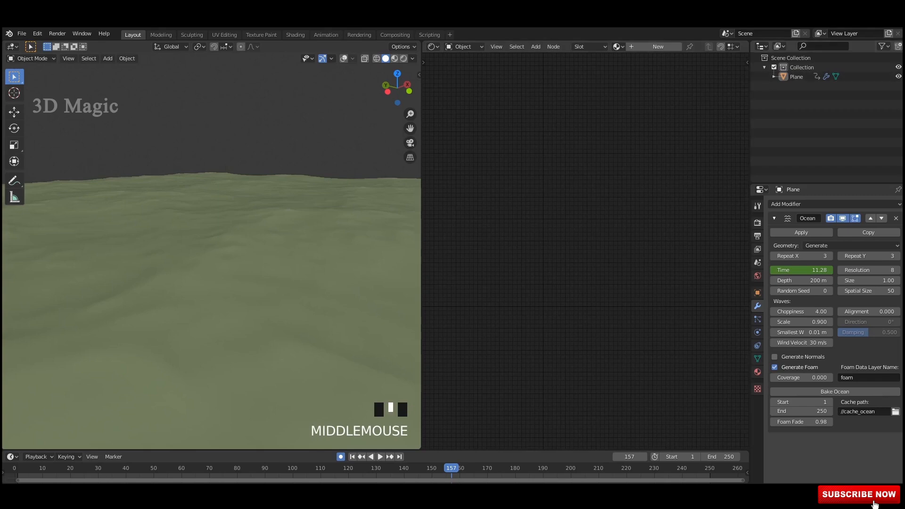
- Select the ocean plane and enable Ambient Occlusion for the Eevee render with a distance of 1 m
left_click(757, 206)
middle_click_drag(226, 255, 227, 258)
left_click(228, 258)
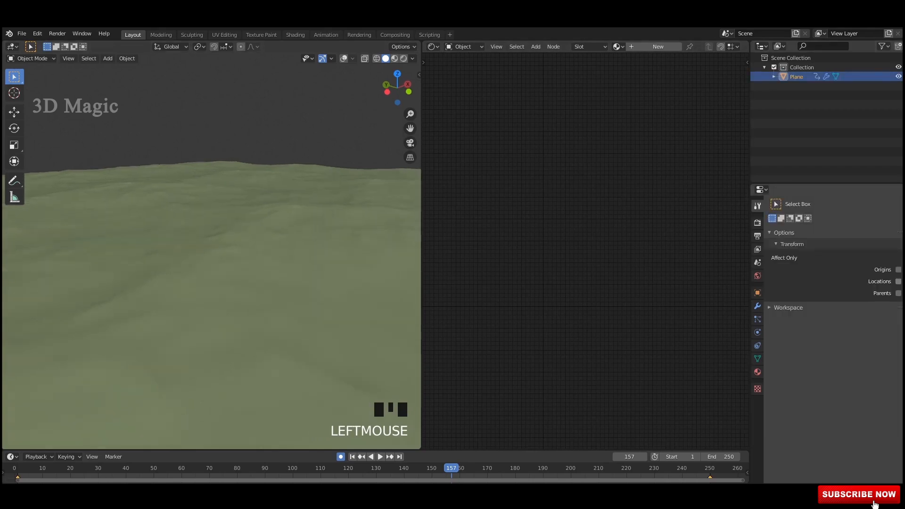
left_click(757, 223)
left_click(778, 268)
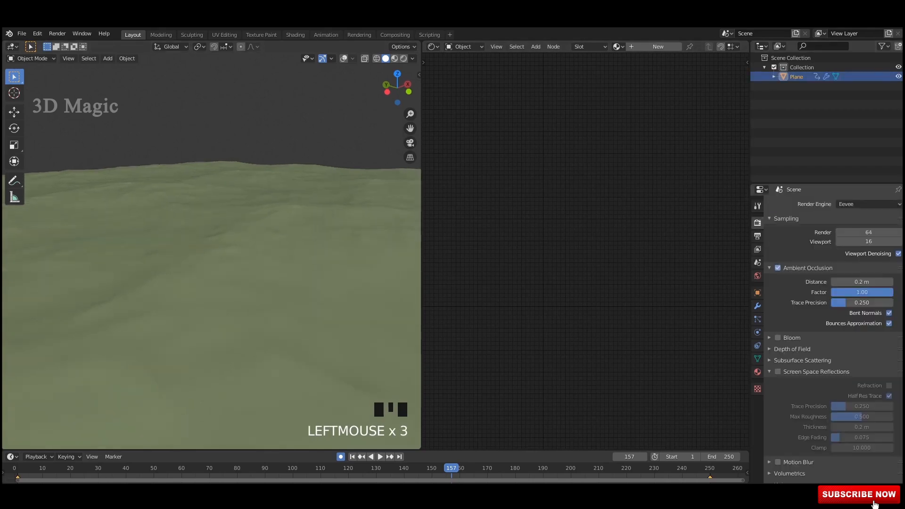
left_click(862, 282)
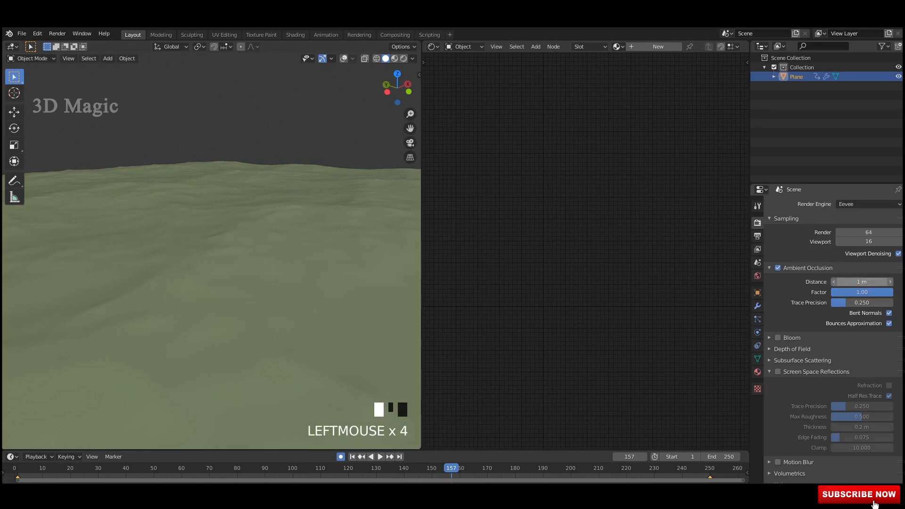
- Enable Bloom and Screen Space Reflections with Refraction in the Eevee render settings
scroll(833, 330, "down", 2)
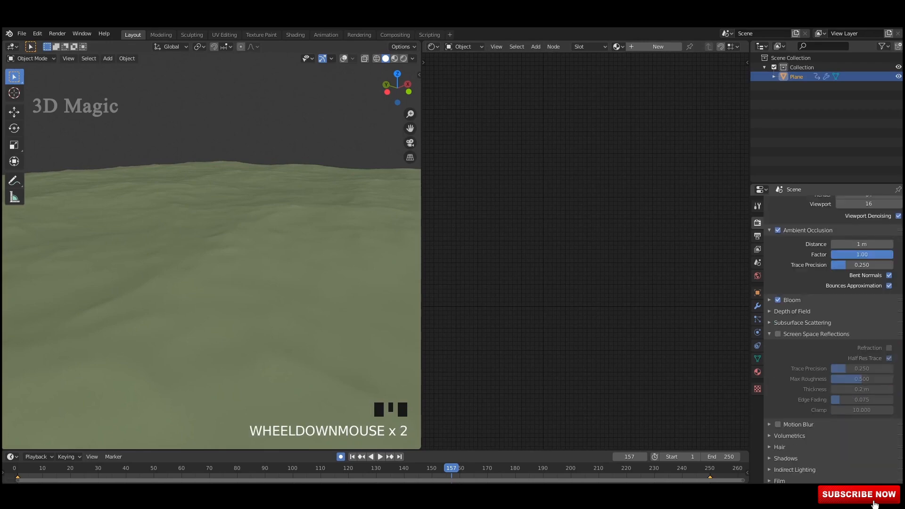
left_click(803, 323)
left_click(803, 322)
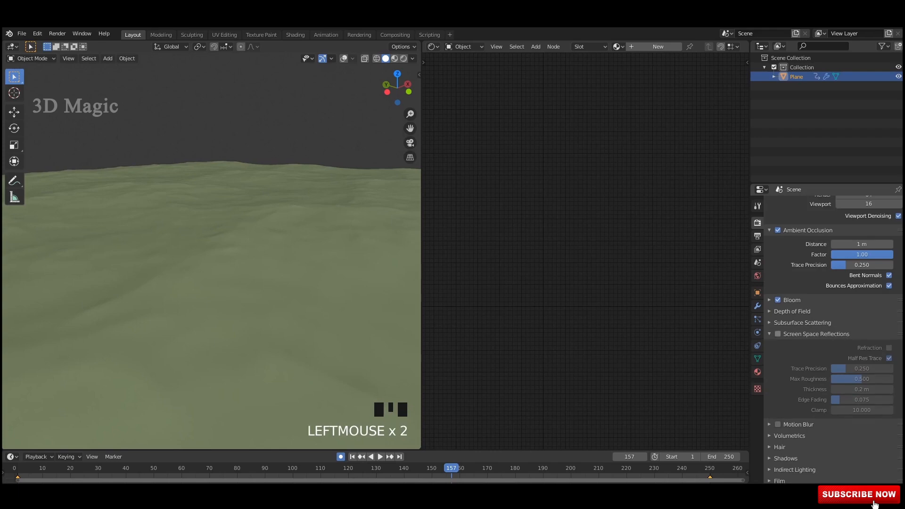
left_click(778, 334)
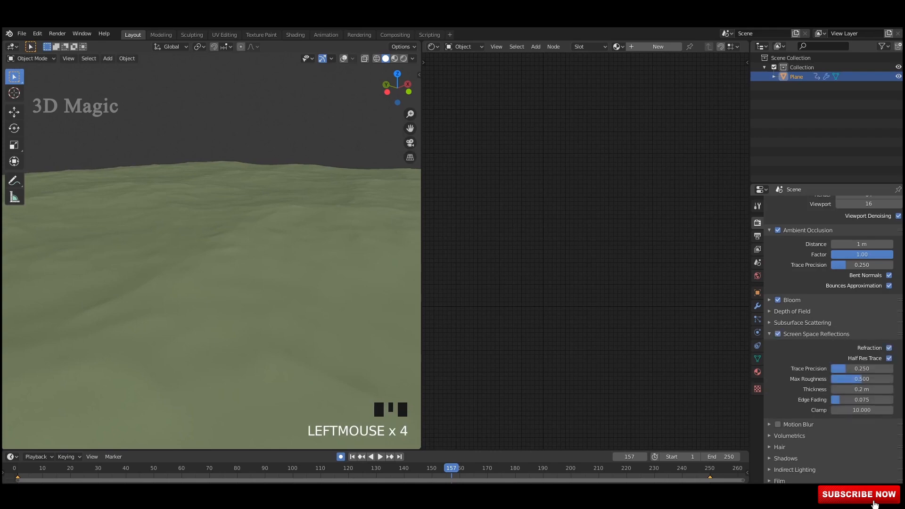
- Enable High Bitdepth for the render shadows and set the shadow cube size to 1024px
scroll(834, 330, "down", 1)
left_click(797, 339)
left_click(797, 338)
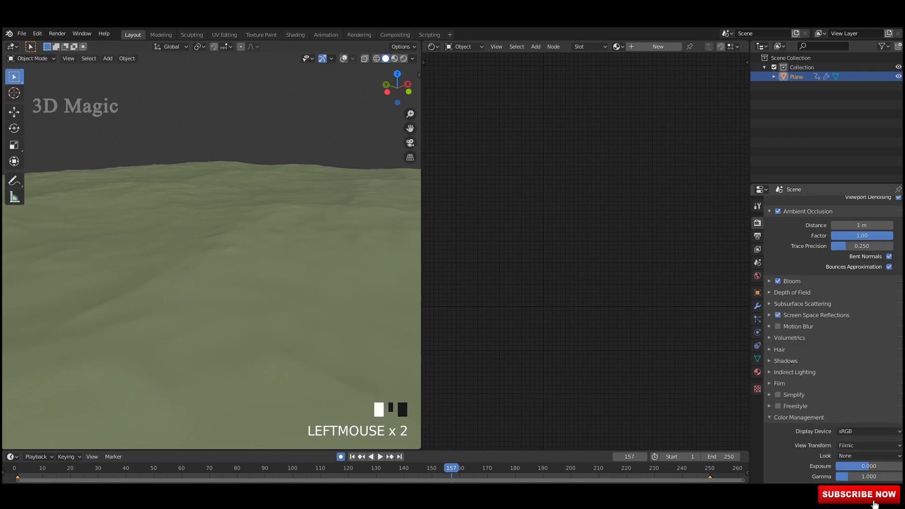
left_click(797, 349)
left_click(797, 349)
left_click(797, 361)
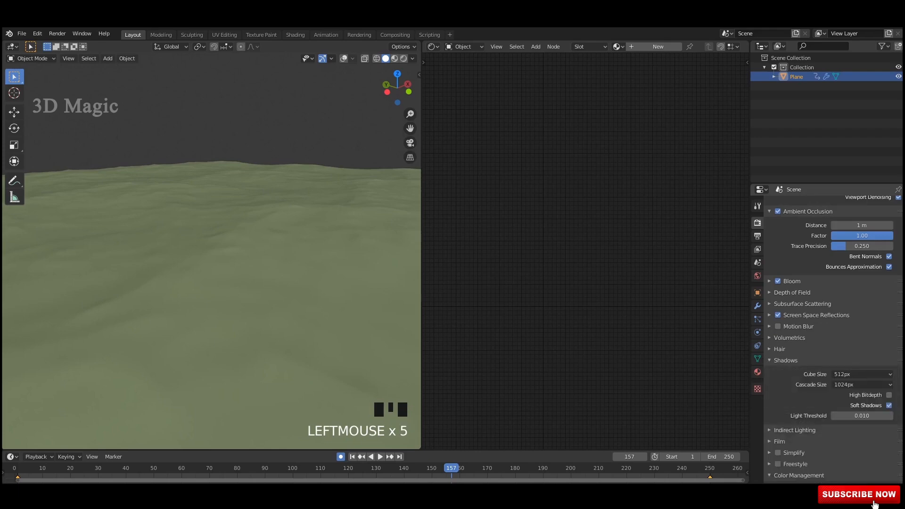
scroll(848, 373, "down", 1)
left_click(889, 376)
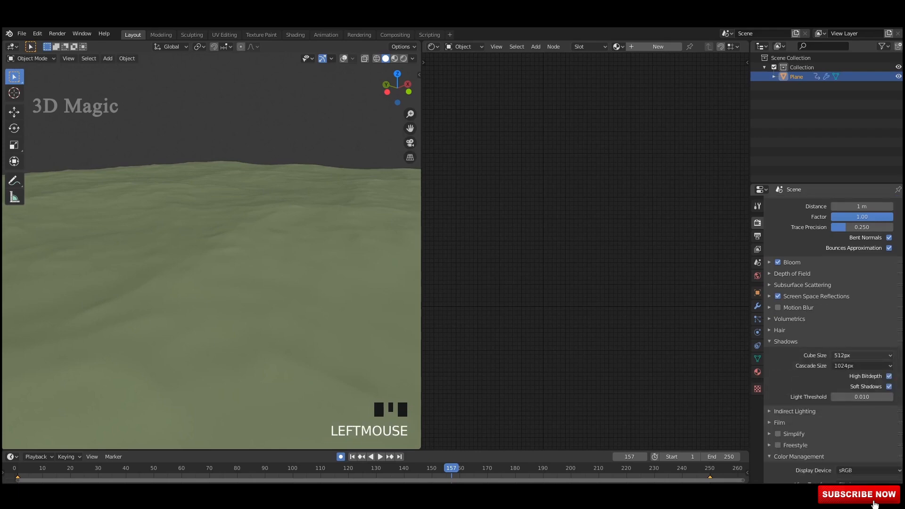
left_click(862, 355)
left_click(844, 408)
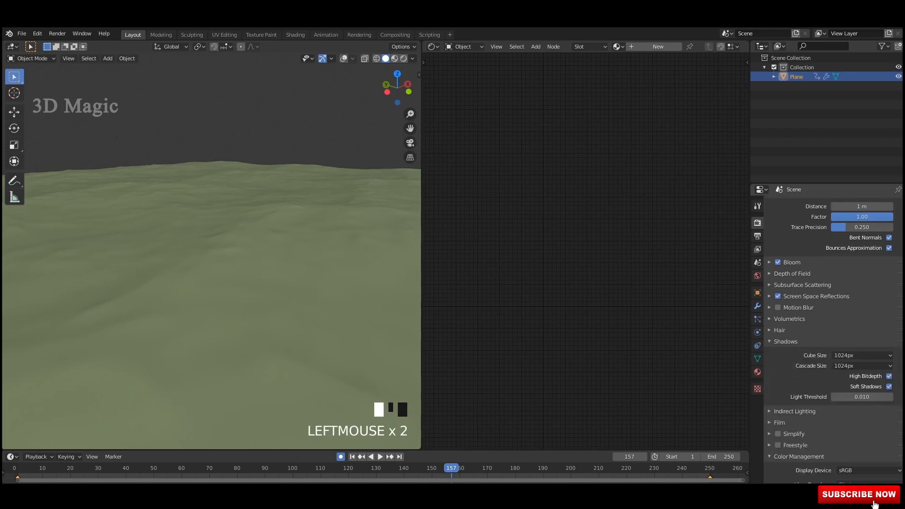
left_click(786, 341)
- Enable the transparent film background and set the color management look to Very High Contrast
scroll(785, 341, "down", 6)
left_click(780, 357)
left_click(889, 381)
left_click(780, 357)
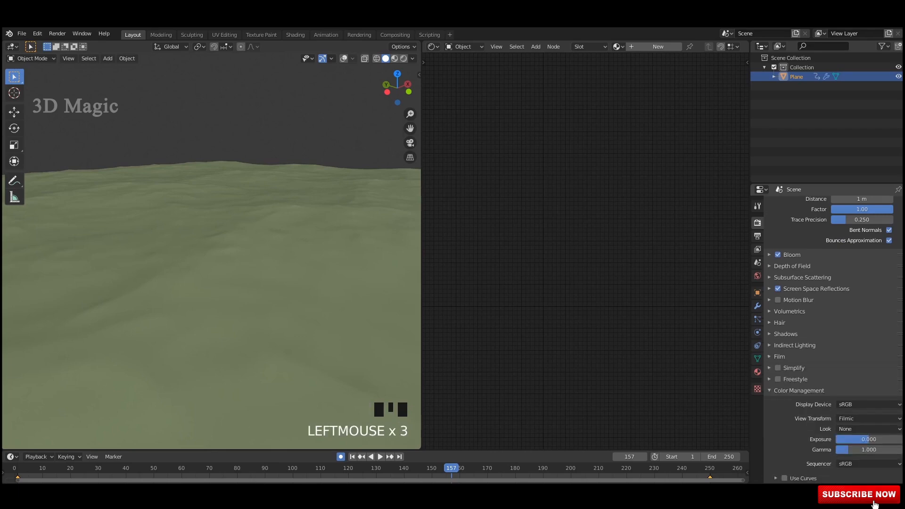
left_click(869, 429)
left_click(847, 407)
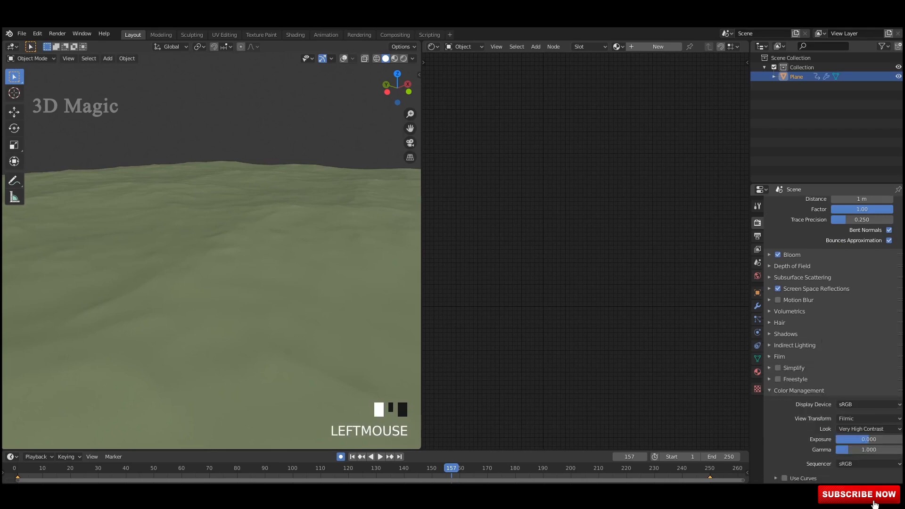
left_click(799, 391)
- Switch the 3D viewport to Material Preview shading and create a new material for the ocean plane
middle_click_drag(245, 245, 240, 256)
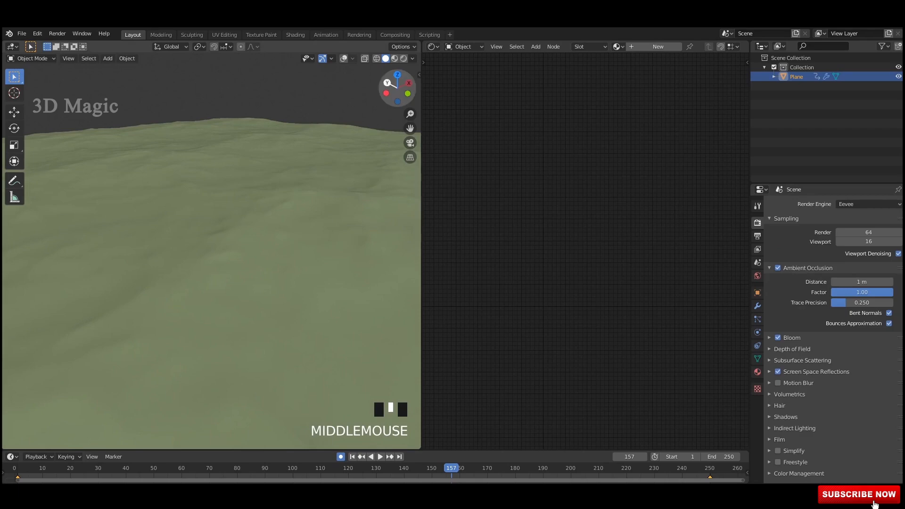
left_click(395, 58)
mouse_move(293, 226)
middle_mouse_down()
mouse_move(297, 208)
mouse_move(316, 200)
mouse_move(323, 213)
middle_mouse_up()
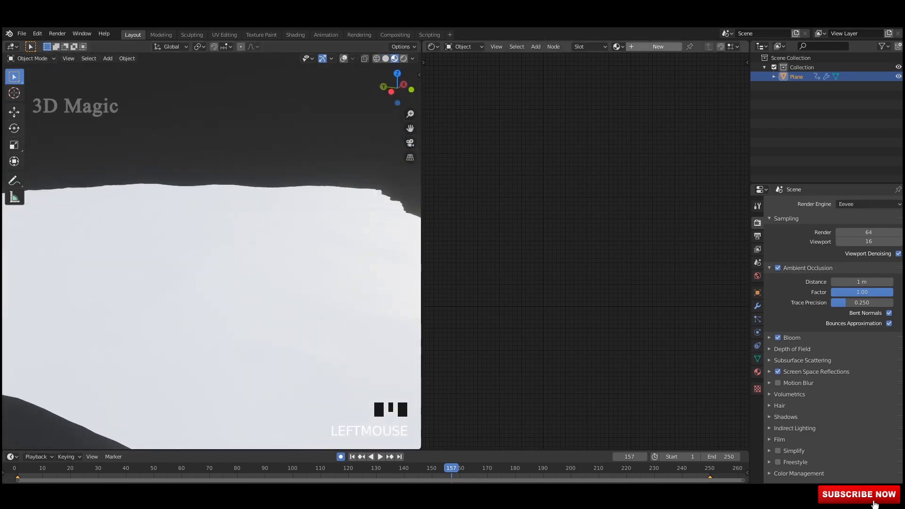
left_click(659, 47)
middle_click_drag(585, 283, 500, 265)
scroll(585, 264, "up", 4)
scroll(613, 264, "up", 2)
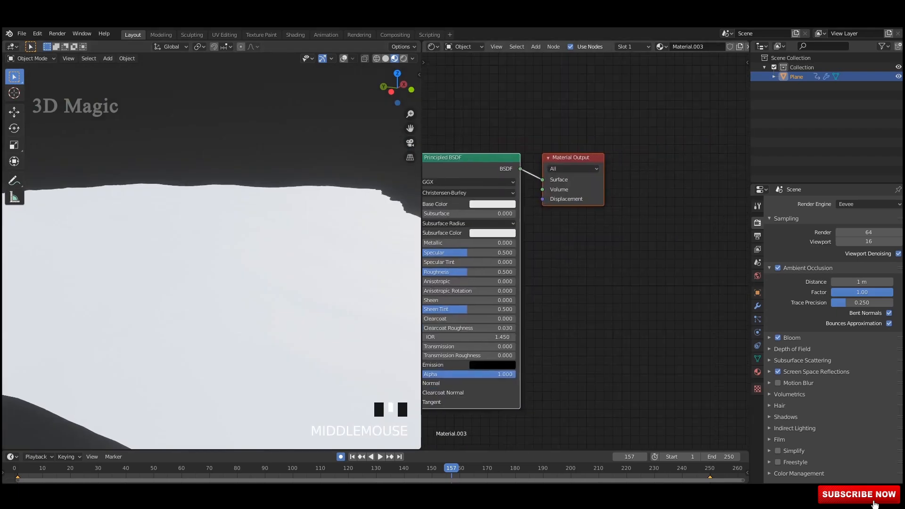
- Move the Principled BSDF and Material Output nodes far apart to leave room between them
scroll(500, 264, "down", 2)
left_click_drag(488, 171, 510, 165)
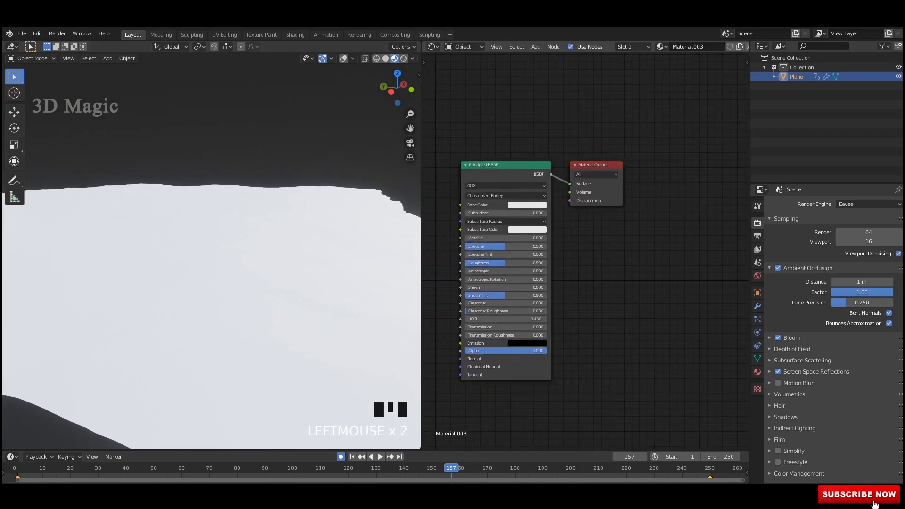
left_click_drag(596, 165, 713, 141)
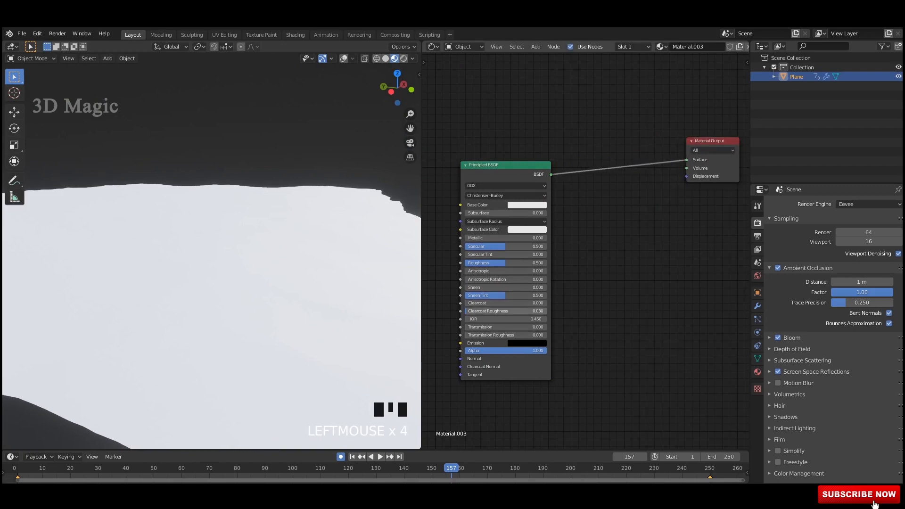
- Set the Principled BSDF transmission to 1.000 and inspect the whole ocean surface
left_click_drag(505, 327, 518, 327)
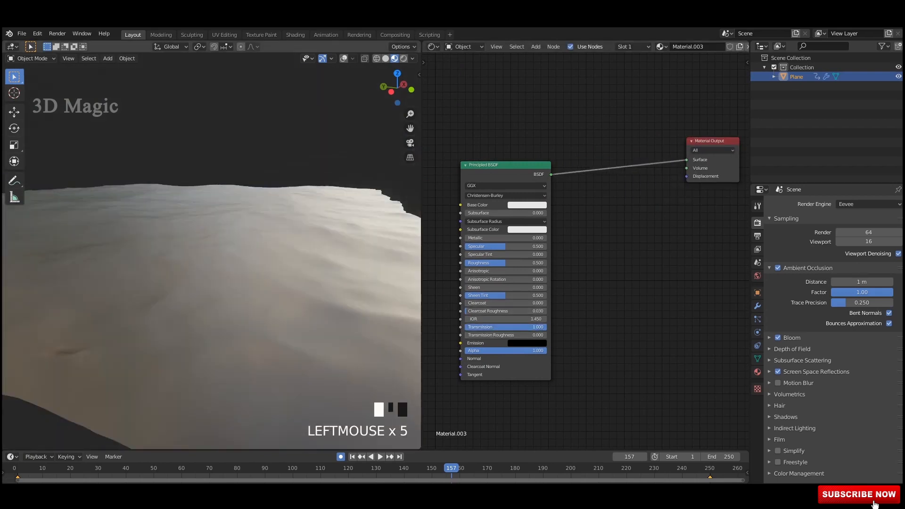
middle_click_drag(264, 235, 189, 231)
scroll(210, 250, "down", 3)
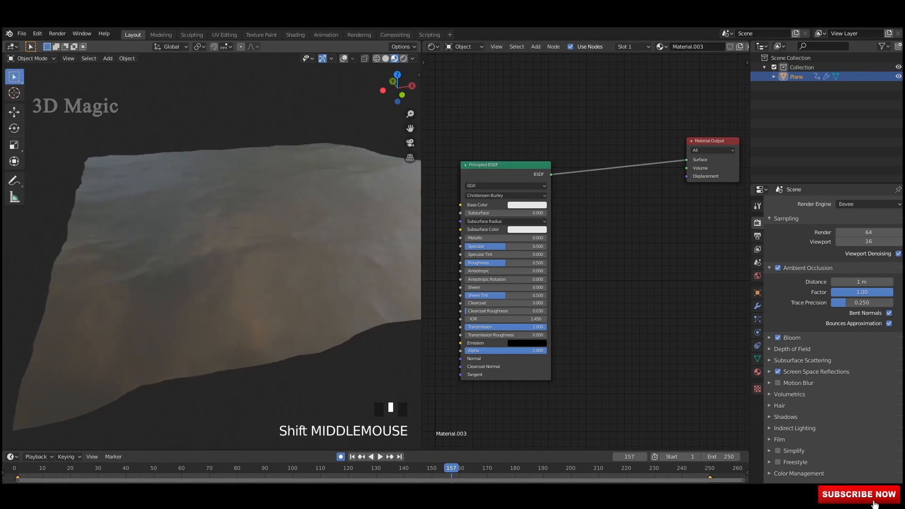
- Lower the Principled BSDF sheen tint to 0.241 and roughness to 0.436, and briefly play the animation
scroll(189, 231, "up", 2)
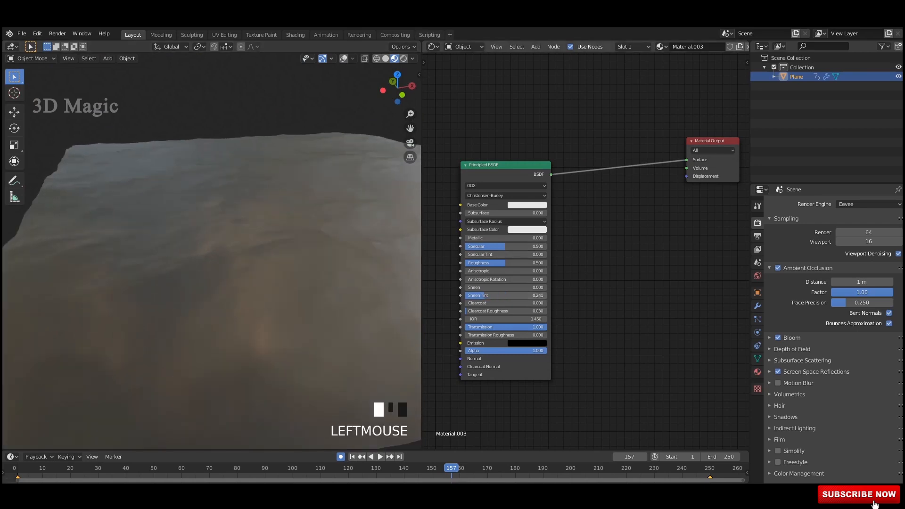
left_click_drag(506, 263, 498, 262)
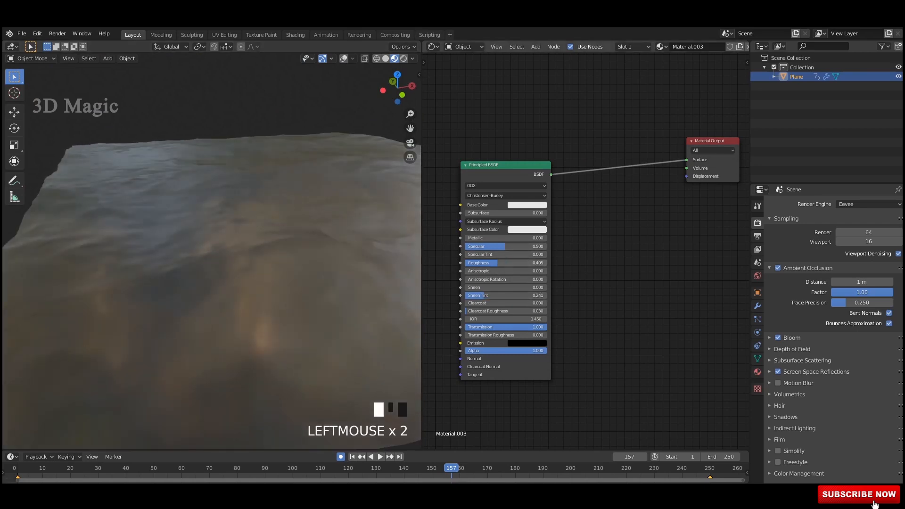
mouse_move(212, 236)
middle_mouse_down()
mouse_move(198, 217)
mouse_move(188, 245)
mouse_move(203, 222)
middle_mouse_up()
key("space")
key("space")
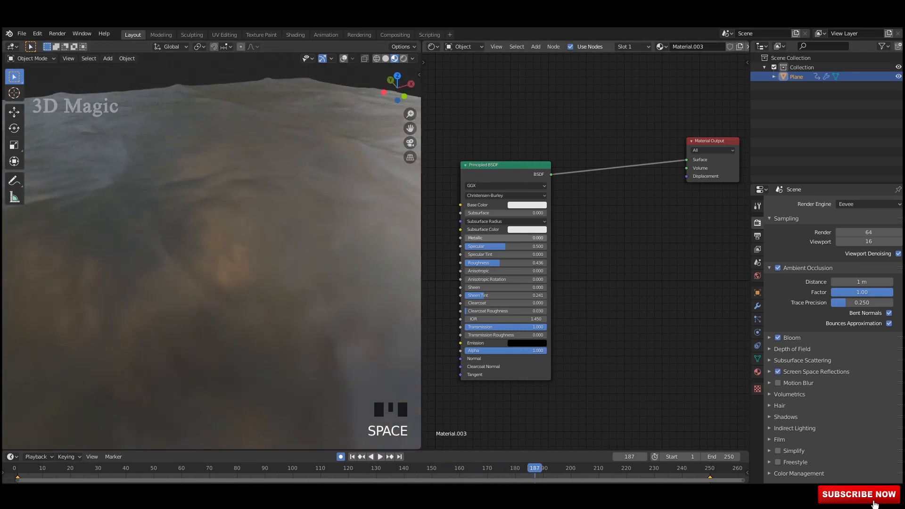
- Enable Screen Space Refraction and Subsurface Translucency in the ocean material's settings, with a refraction depth of 1 m
scroll(212, 235, "down", 1)
left_click(758, 372)
scroll(832, 339, "down", 16)
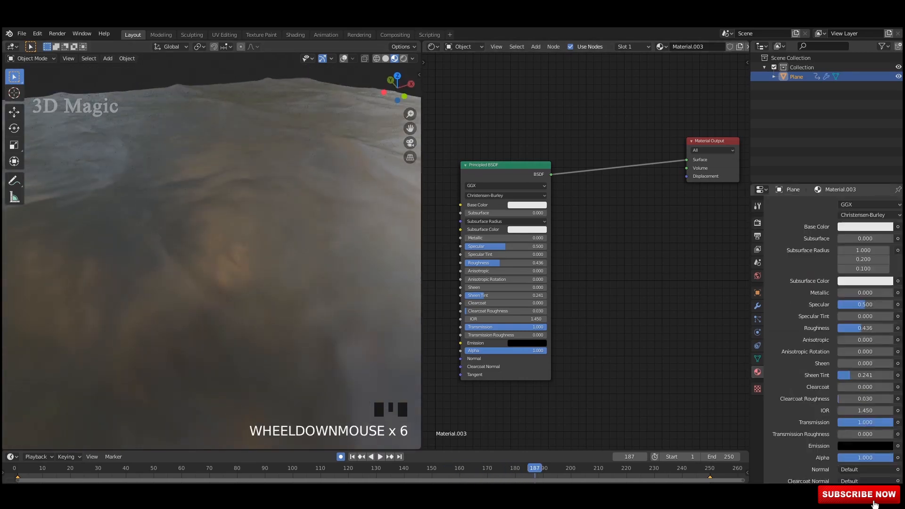
left_click(898, 406)
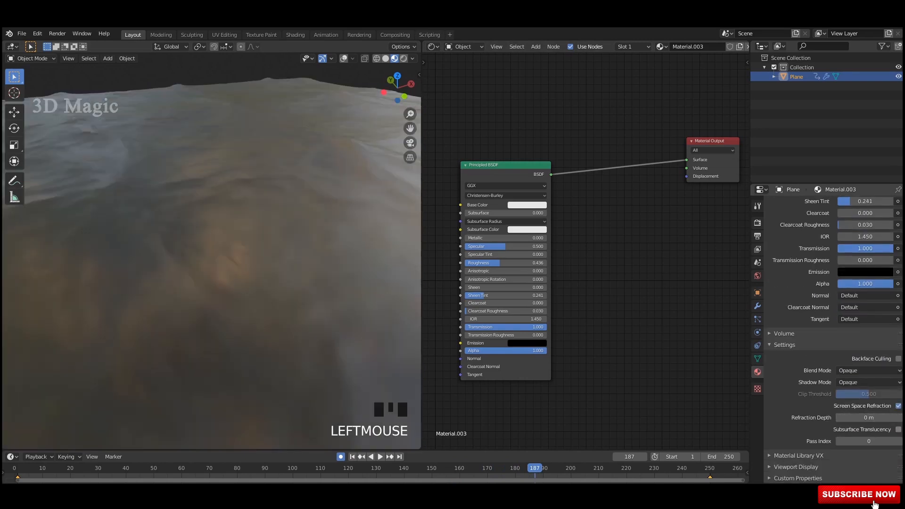
type("1")
key("Return")
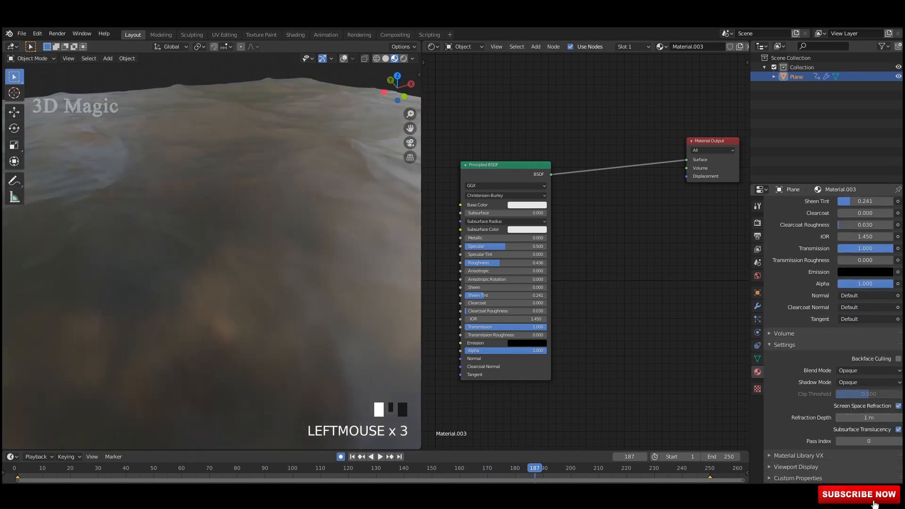
- Set the ocean material's blend mode to Alpha Hashed and check the surface during playback
left_click(869, 370)
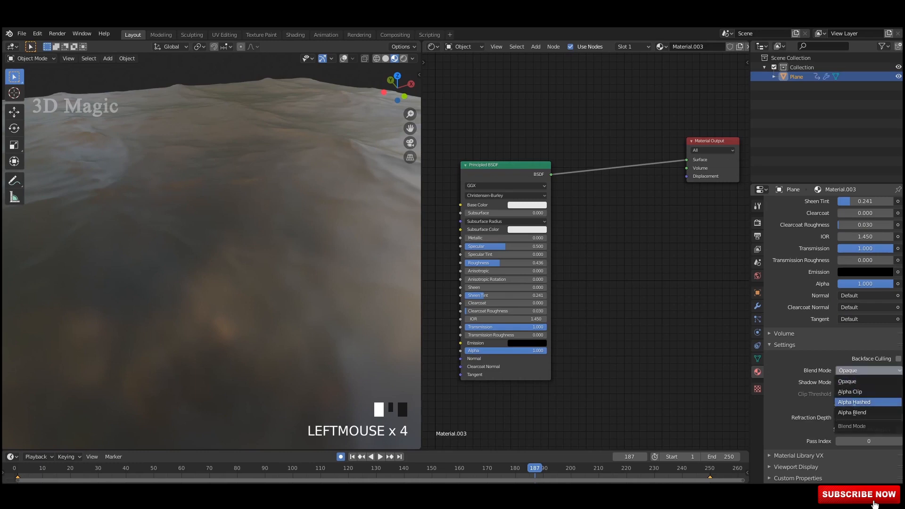
left_click(854, 402)
scroll(213, 236, "down", 3)
middle_click_drag(212, 235, 189, 212)
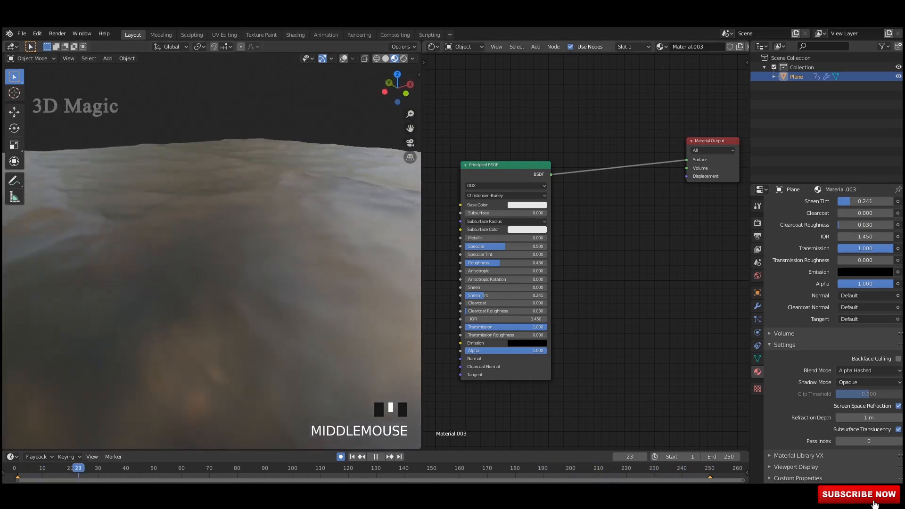
- Change the Principled BSDF base color to a pale blue and review the animated ocean from several angles
left_click(527, 205)
left_click(541, 119)
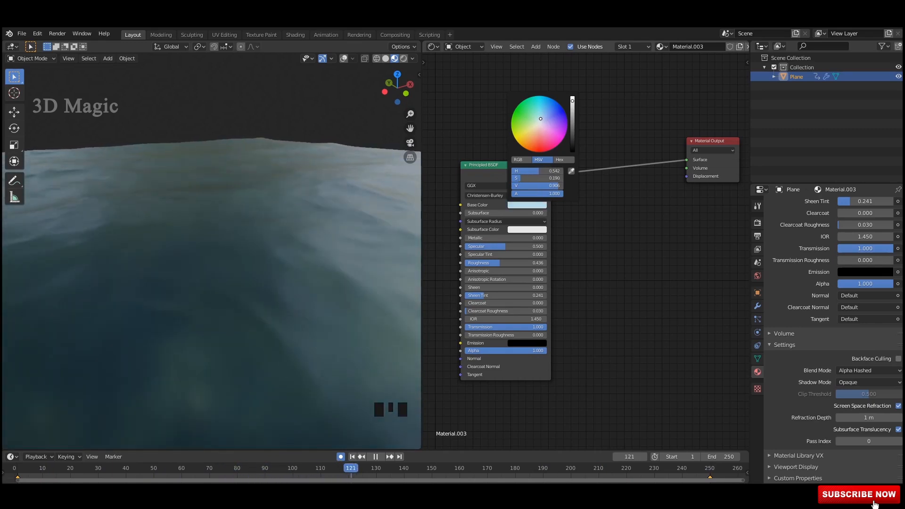
scroll(212, 250, "down", 5)
middle_click_drag(222, 207, 250, 202)
middle_click_drag(236, 217, 236, 245, "shift")
scroll(207, 226, "down", 3)
scroll(236, 208, "up", 2)
middle_click_drag(236, 245, 227, 241)
left_click(226, 241)
middle_click_drag(617, 254, 613, 259)
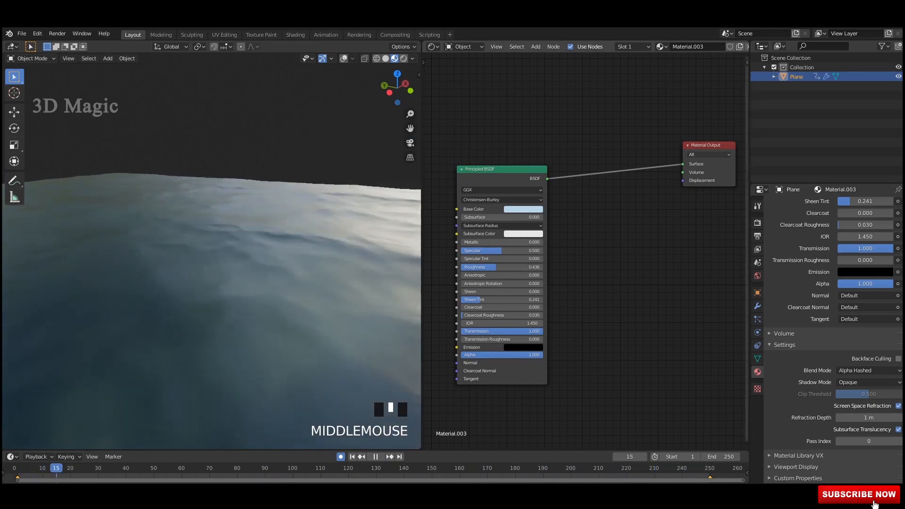
key("space")
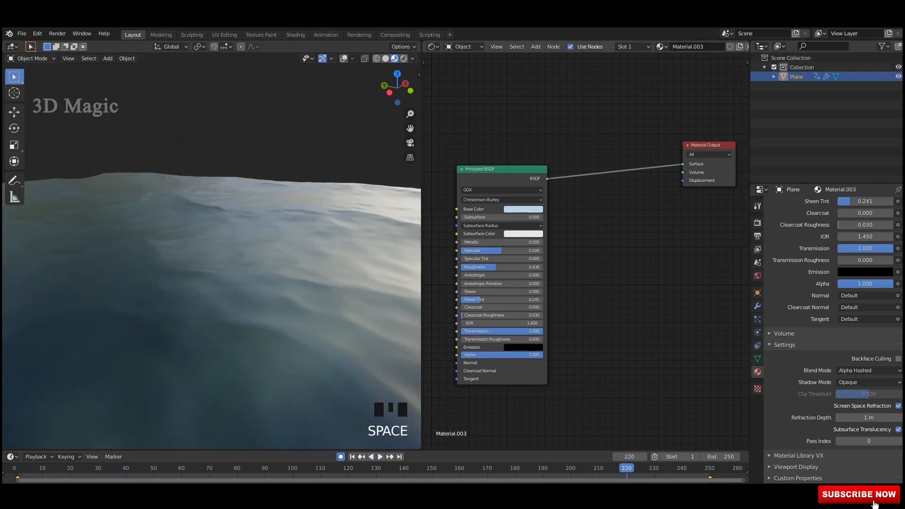
- Add an Emission node between the Principled BSDF and Material Output nodes, below their link
middle_click_drag(590, 283, 583, 281)
key("shift+a")
left_click(598, 251)
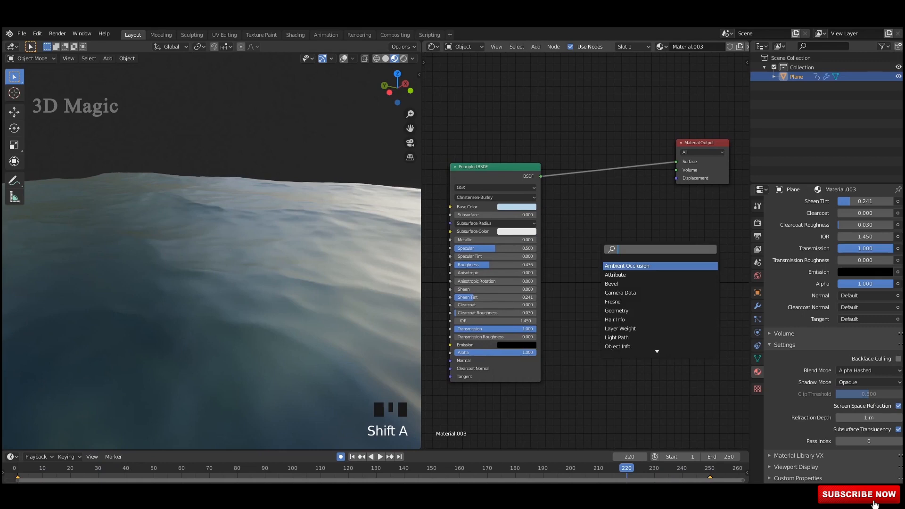
type("em")
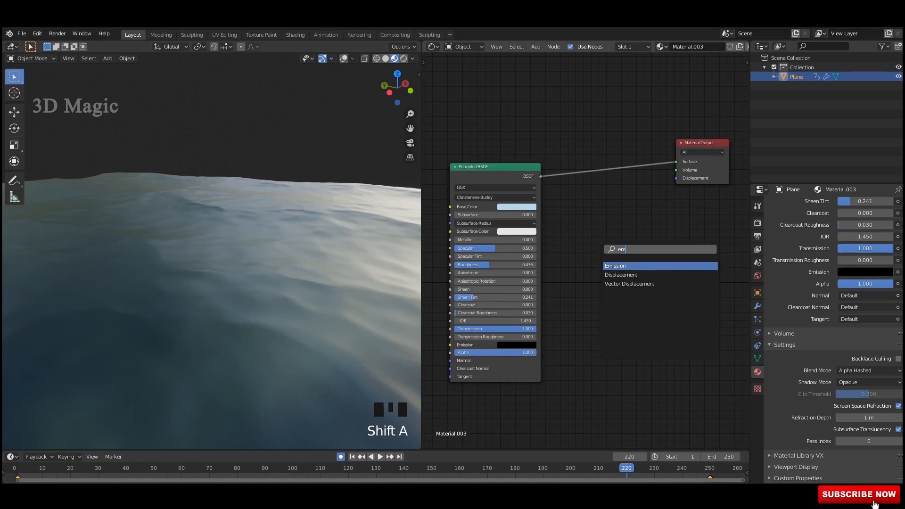
left_click(623, 266)
left_click(609, 222)
middle_click_drag(609, 223, 558, 248)
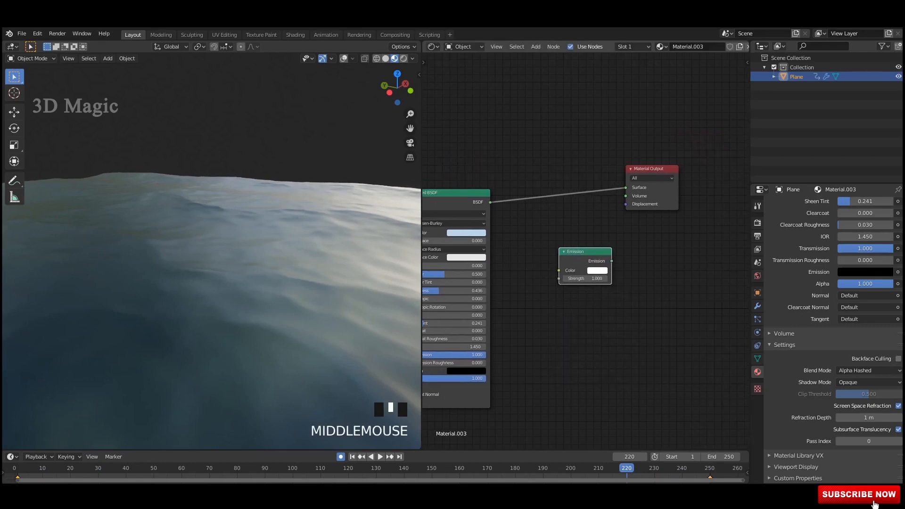
- Move the Material Output and Emission nodes farther from the Principled BSDF to free up space
left_click_drag(650, 169, 685, 154)
left_click(660, 219)
left_click_drag(584, 252, 611, 240)
left_click(613, 215)
- Add an Attribute node beside the Emission node and connect its Color output to the Emission strength
key("shift+a")
left_click(558, 229)
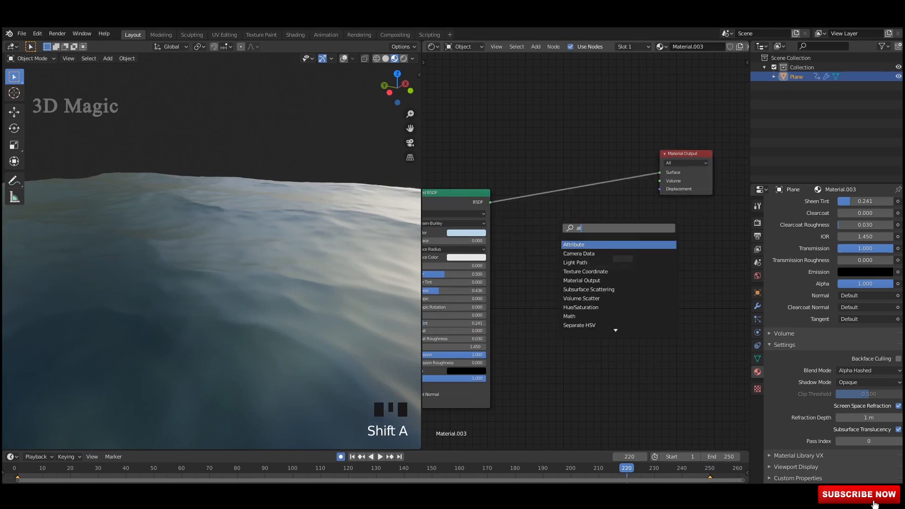
key("Return")
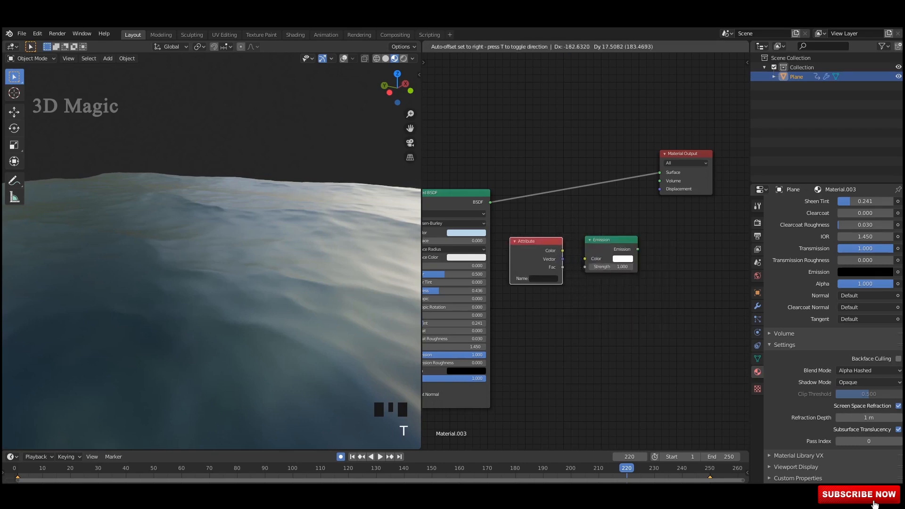
left_click(507, 241)
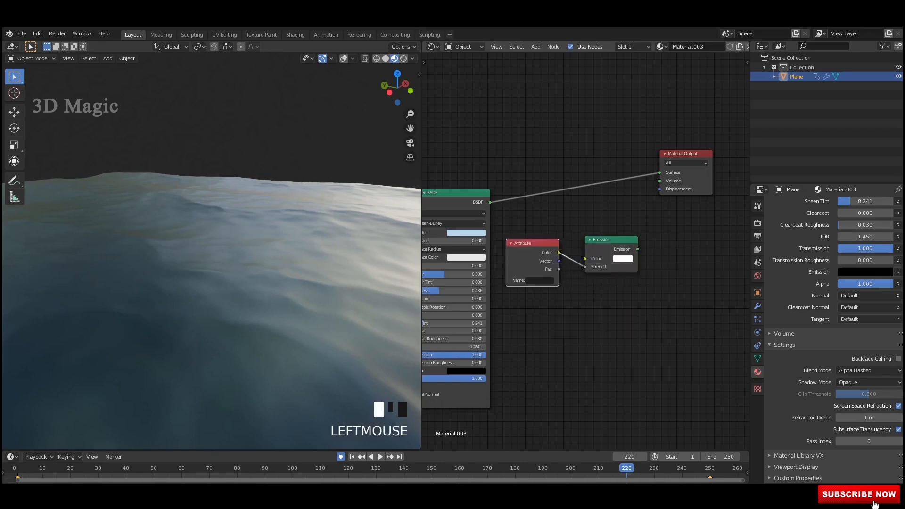
left_click_drag(606, 241, 602, 240)
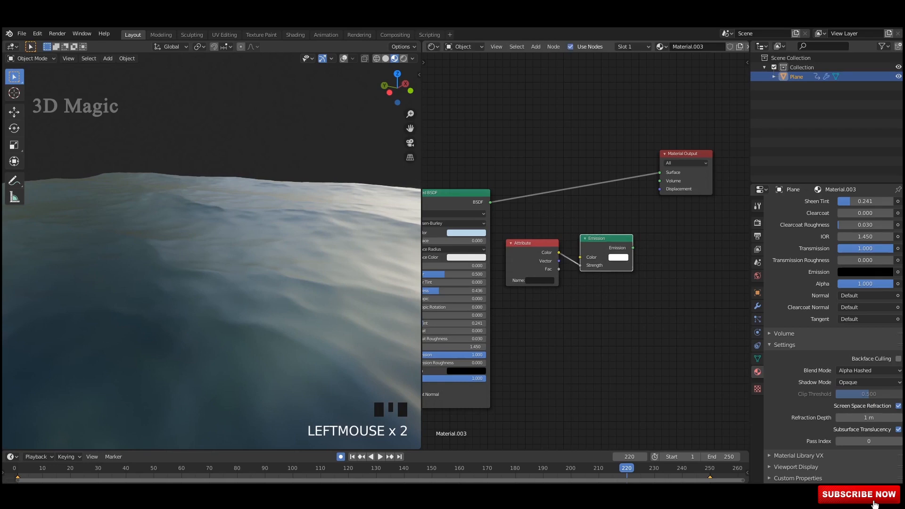
- Combine the Principled BSDF and Emission through a Mix Shader that feeds the Material Output surface
right_click_drag(495, 200, 482, 194, "ctrl+shift")
left_click_drag(679, 215, 599, 150)
left_click_drag(686, 154, 707, 126)
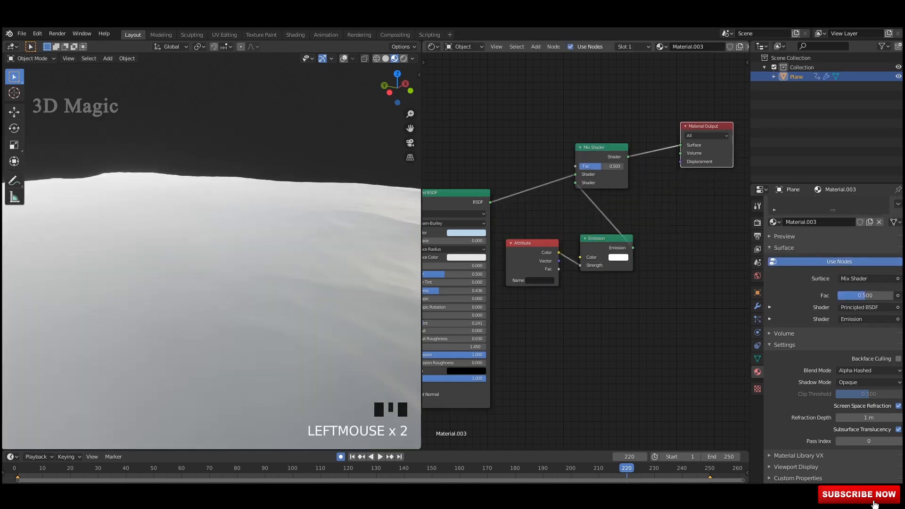
- Rearrange the Mix Shader, Material Output, Emission and Attribute nodes so they sit apart with clear links
left_click_drag(605, 150, 638, 139)
left_click_drag(599, 239, 586, 229)
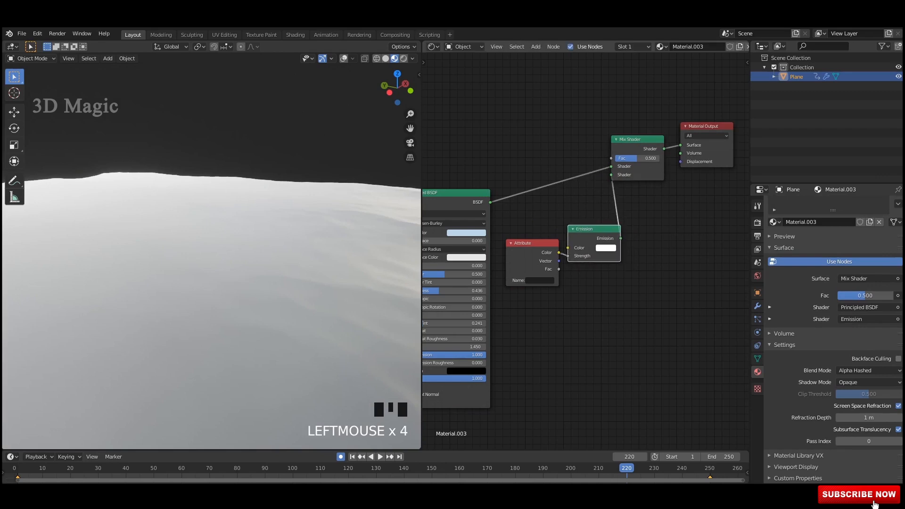
mouse_move(528, 218)
left_mouse_down()
mouse_move(567, 286)
mouse_move(576, 287)
left_mouse_up()
left_click_drag(588, 231, 582, 244)
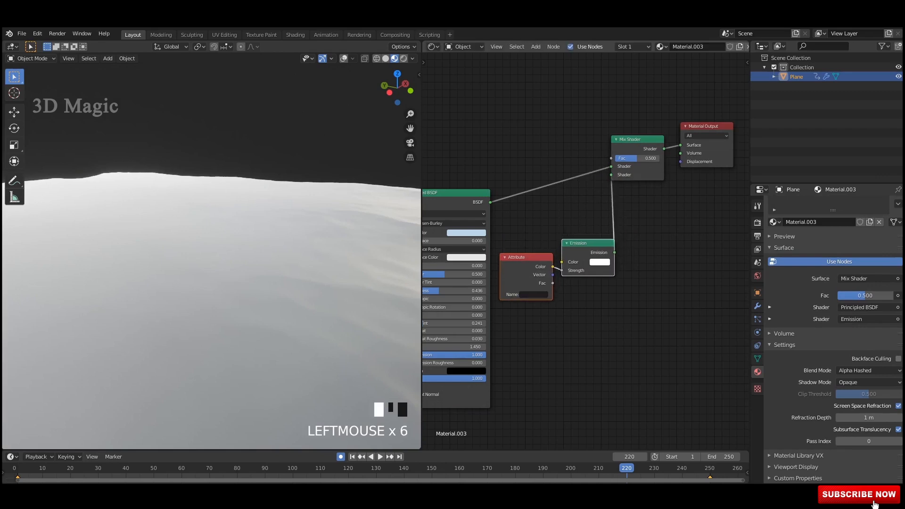
mouse_move(635, 238)
middle_mouse_down()
mouse_move(587, 264)
mouse_move(634, 236)
middle_mouse_up()
scroll(587, 264, "up", 3)
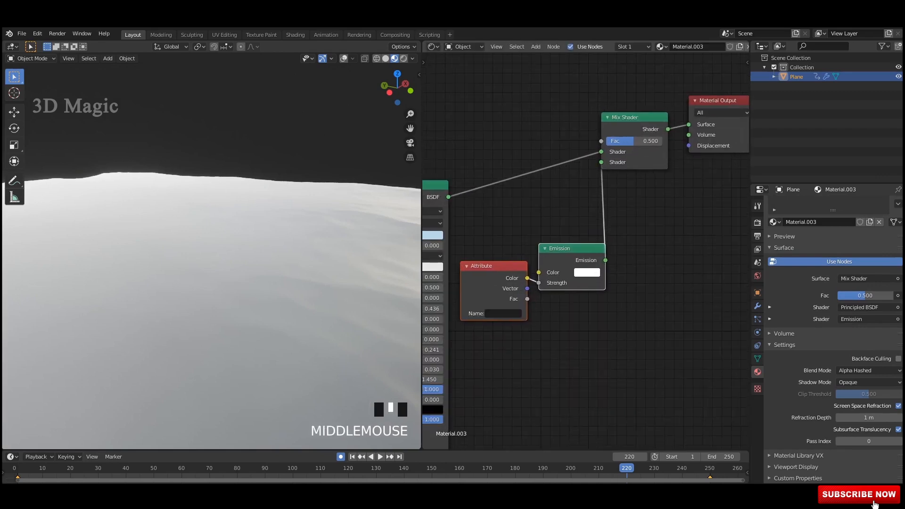
left_click_drag(718, 100, 726, 104)
left_click_drag(632, 118, 642, 114)
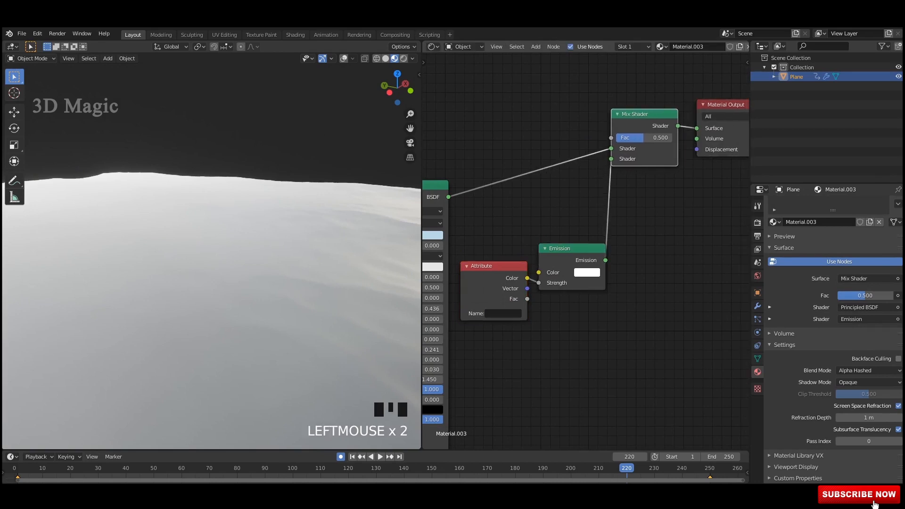
left_click_drag(573, 249, 562, 246)
left_click_drag(498, 266, 487, 264)
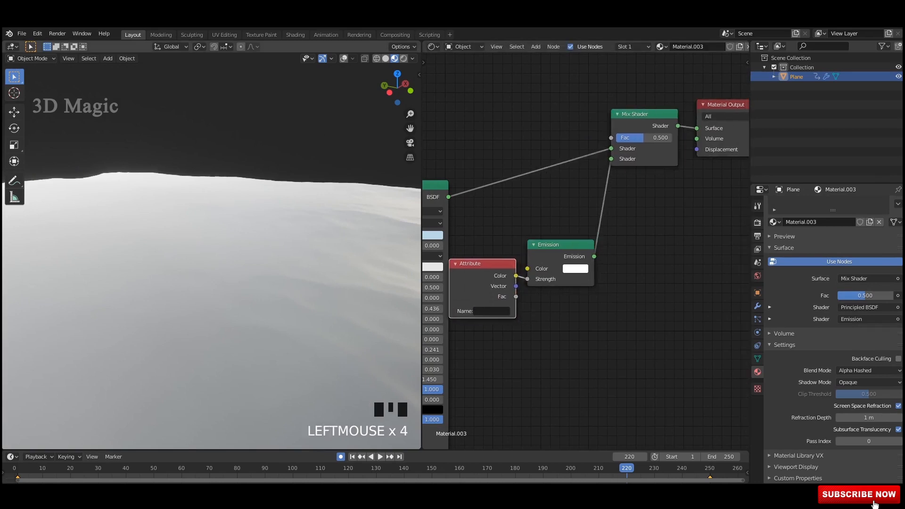
- Set the Attribute node's name to foam, matching the Ocean modifier's foam data layer name
middle_click_drag(293, 264, 330, 265)
key("space")
scroll(584, 236, "up", 1)
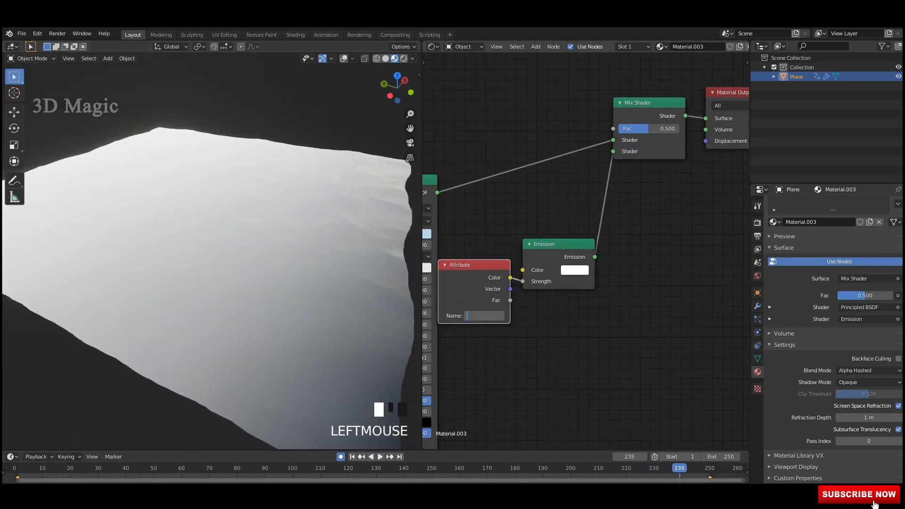
left_click(758, 306)
left_click(757, 306)
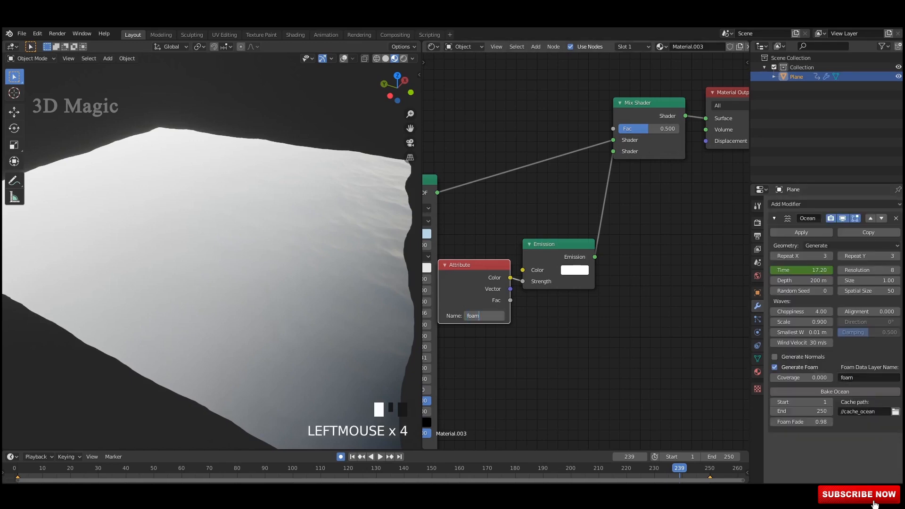
key("Return")
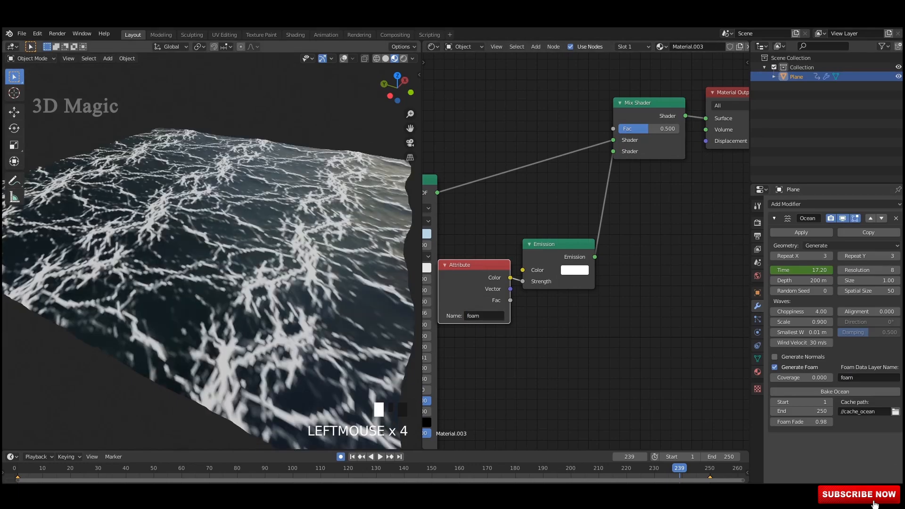
- Examine the foam pattern on the ocean surface up close and from different angles while playing the animation
middle_click_drag(227, 255, 165, 288)
middle_click_drag(212, 236, 191, 222, "shift")
scroll(203, 235, "up", 3)
middle_click_drag(203, 236, 203, 273, "shift")
middle_click_drag(203, 274, 205, 267)
key("space")
key("space")
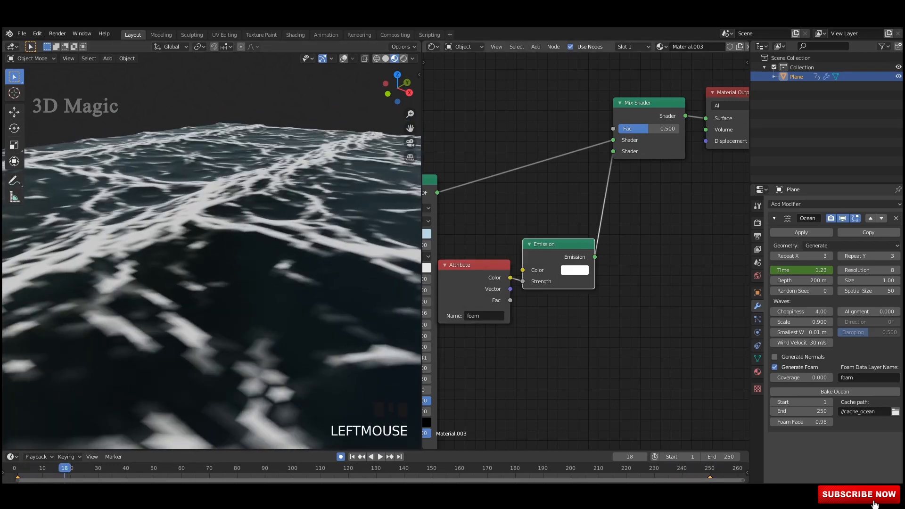
scroll(213, 254, "down", 2)
middle_click_drag(212, 255, 265, 250)
key("space")
key("space")
- Connect the Attribute color to the Emission color, set the emission strength to 0.010 and preview the animation
scroll(547, 297, "up", 3)
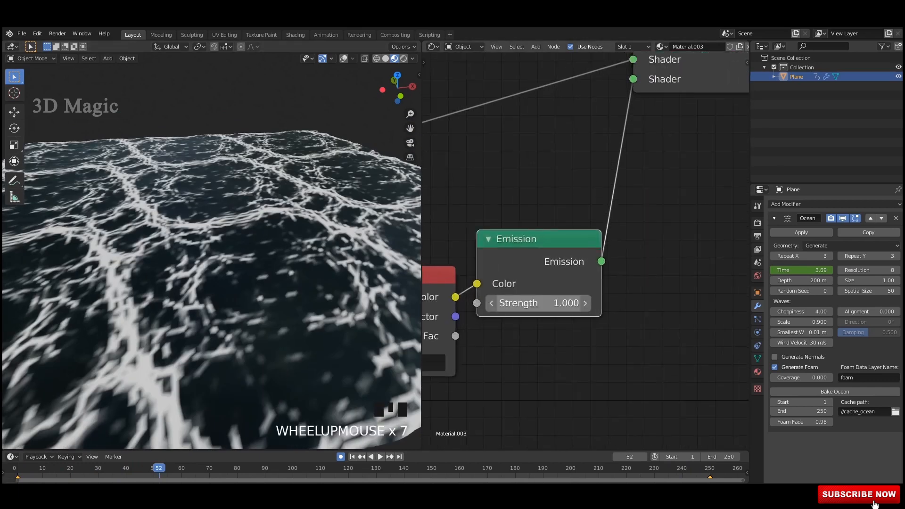
left_click(542, 303)
type("0.010")
key("Return")
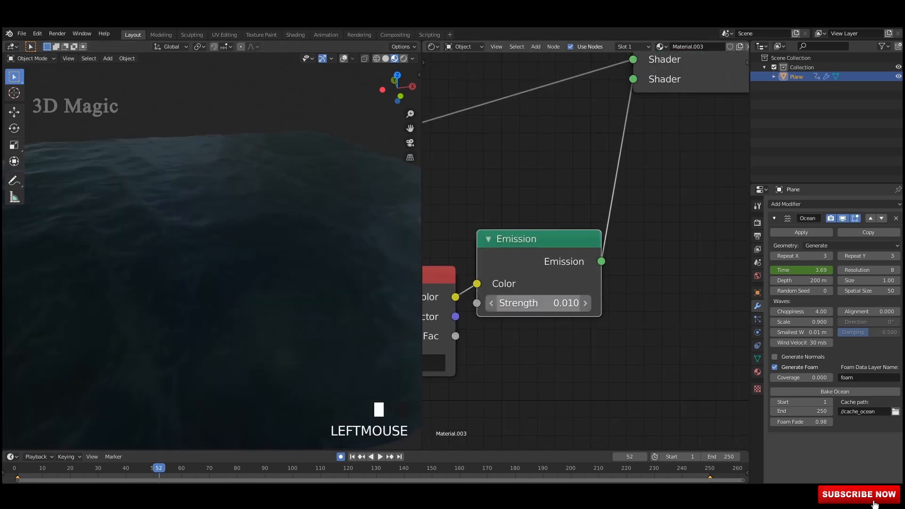
middle_click_drag(212, 255, 227, 250)
scroll(226, 250, "up", 3)
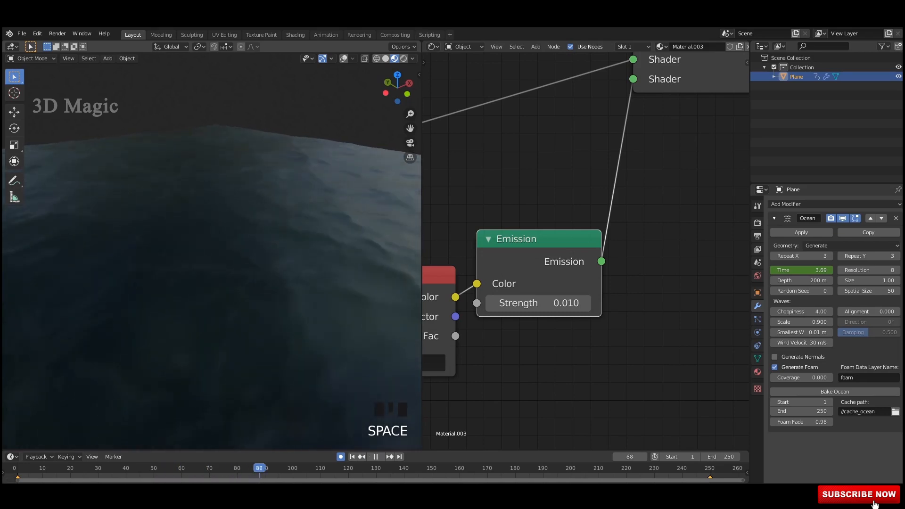
key("space")
- Set the Emission strength to 0.03 and play the animation to review the foam
left_click(539, 303)
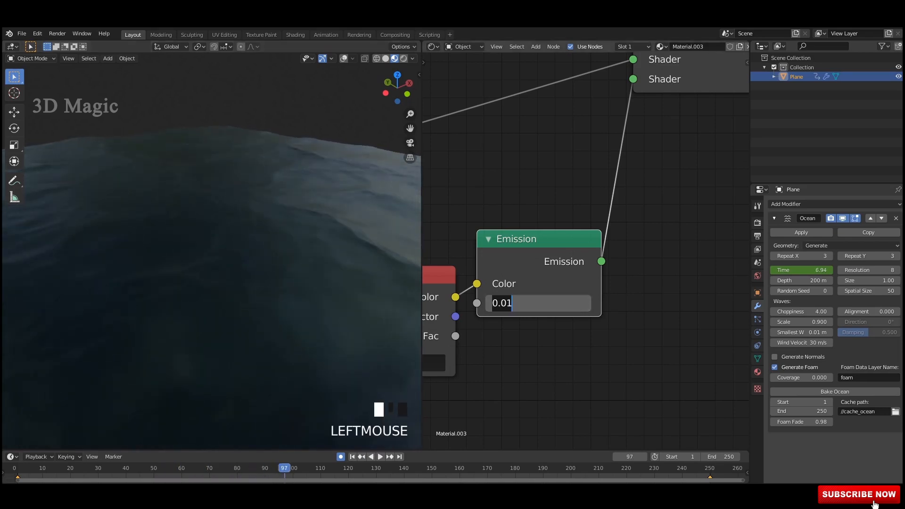
type("0.03")
key("Return")
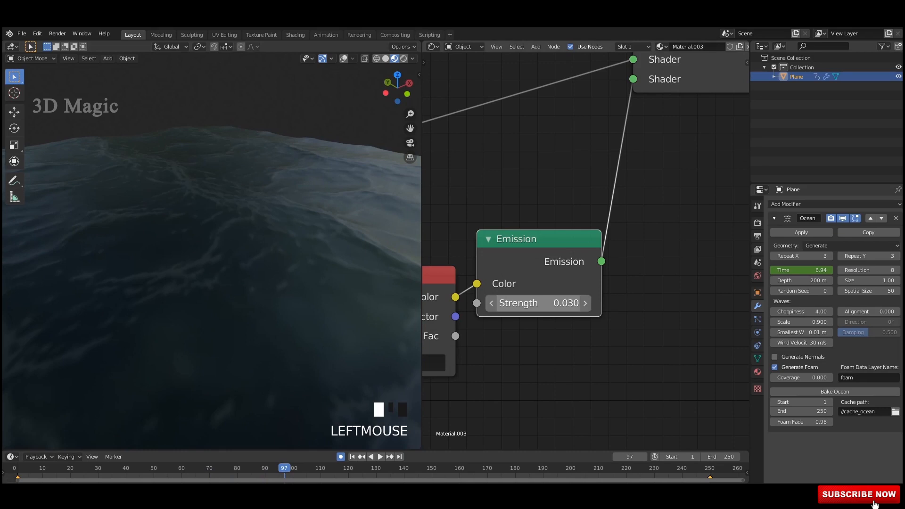
key("space")
scroll(212, 259, "down", 2)
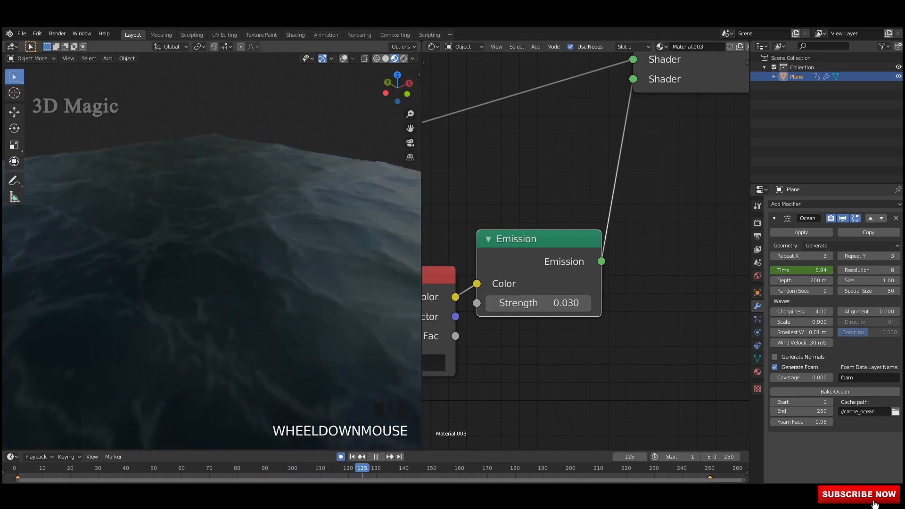
mouse_move(212, 260)
middle_mouse_down()
mouse_move(226, 246)
mouse_move(262, 241)
mouse_move(224, 259)
middle_mouse_up()
left_click(376, 457)
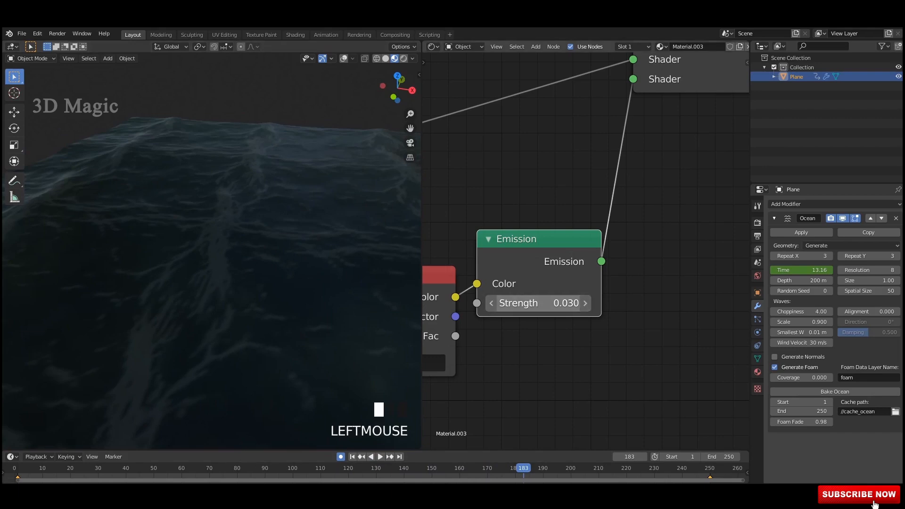
- Try Emission strengths of 0.230, 0.02 and 0.5 for the foam, and set the strength back to 0.03
mouse_move(538, 303)
left_mouse_down()
mouse_move(594, 303)
mouse_move(528, 303)
mouse_move(551, 303)
left_mouse_up()
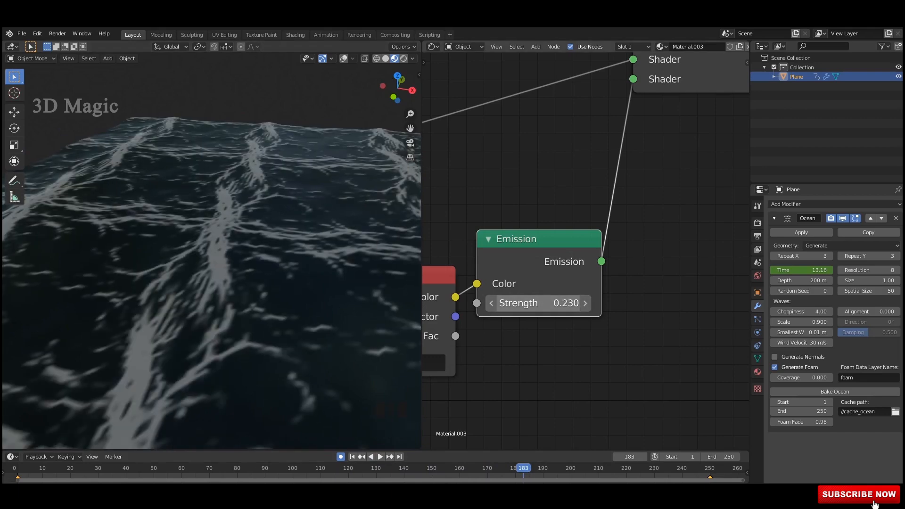
left_click(552, 303)
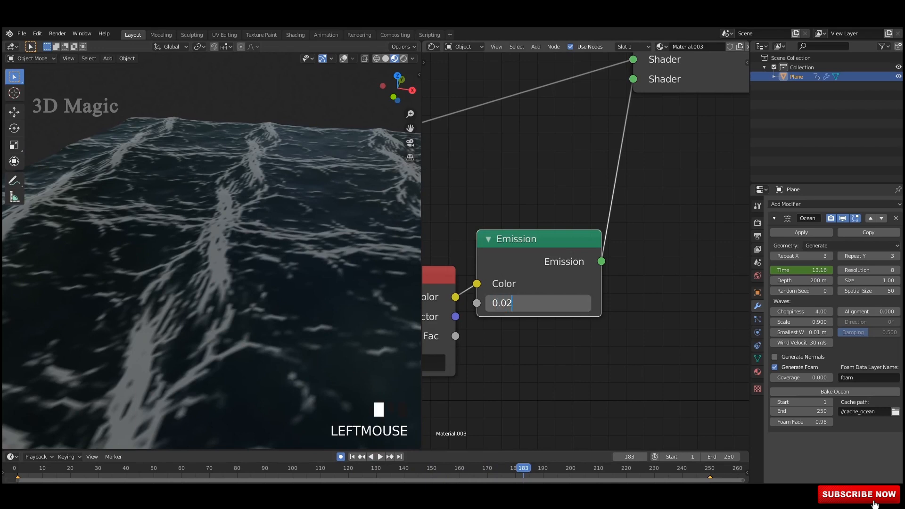
key("Return")
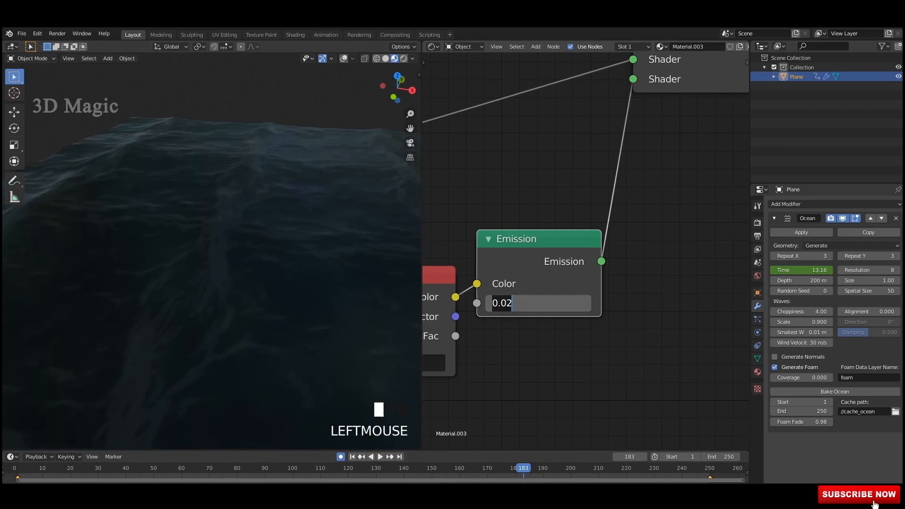
type("0.5")
key("Return")
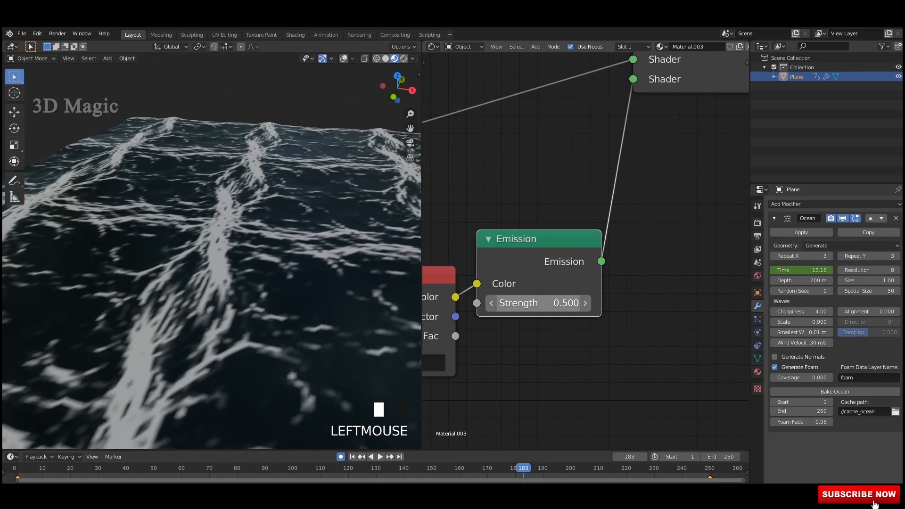
type("0.03")
key("Return")
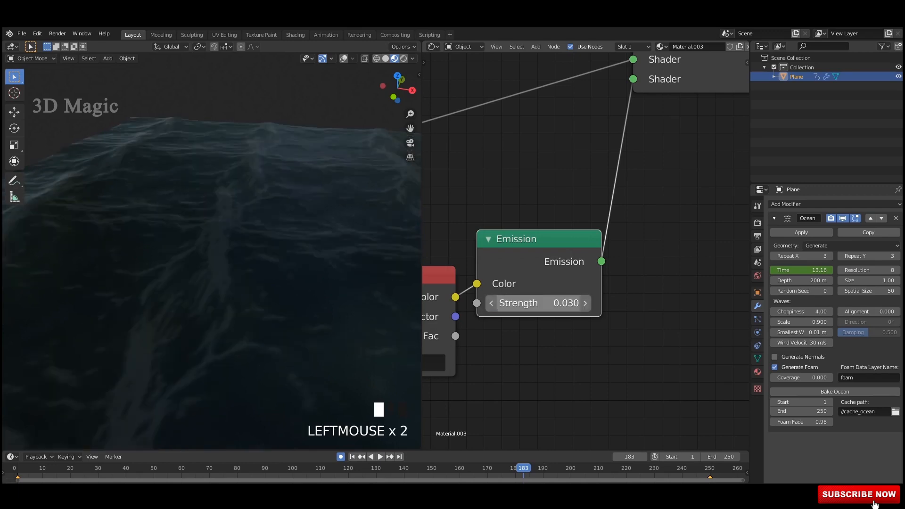
- Examine the foam on the waves up close and from a low angle while playing the animation
scroll(245, 264, "down", 3)
middle_click_drag(222, 274, 226, 255)
scroll(283, 259, "up", 1)
scroll(283, 259, "up", 2)
scroll(212, 269, "up", 1)
middle_click_drag(226, 254, 254, 236)
key("space")
key("space")
key("space")
key("space")
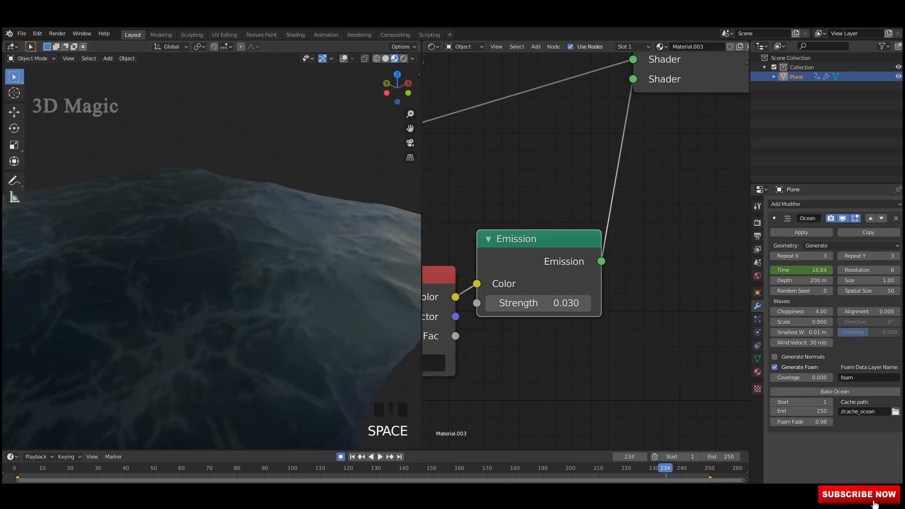
- Join the node editor area into the 3D viewport and switch the enlarged viewport to rendered shading
right_click(421, 176)
left_click(421, 176)
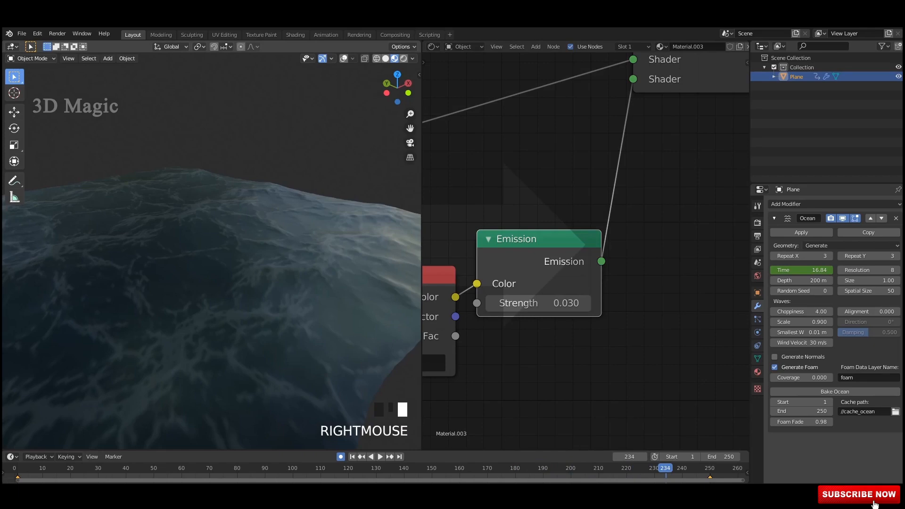
left_click(490, 202)
scroll(471, 212, "down", 4)
middle_click_drag(472, 212, 481, 224)
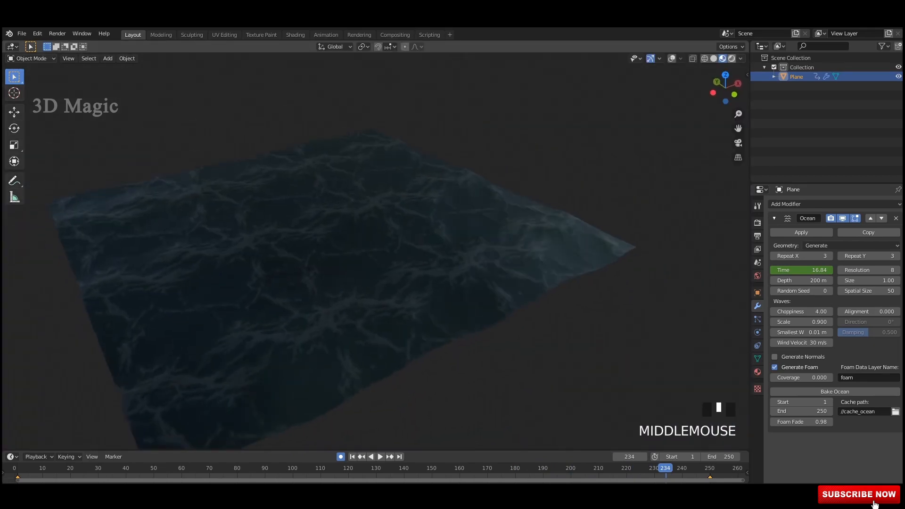
middle_click_drag(330, 236, 358, 160)
- Add a Sun light and show it with viewport overlays in the left orthographic view
key("shift+a")
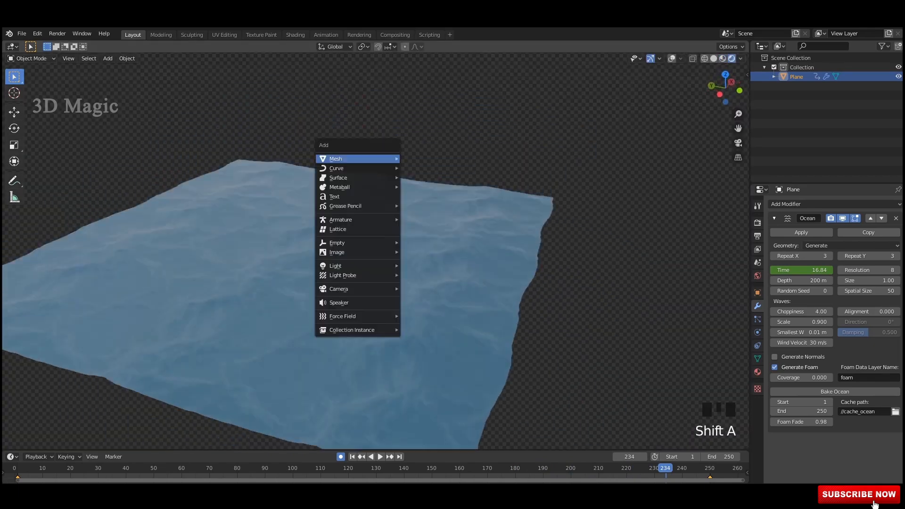
mouse_move(349, 159)
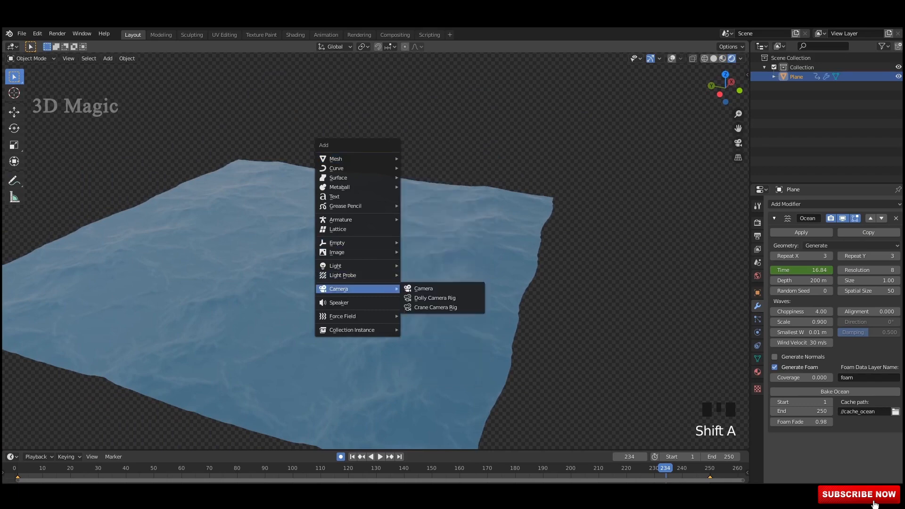
mouse_move(349, 266)
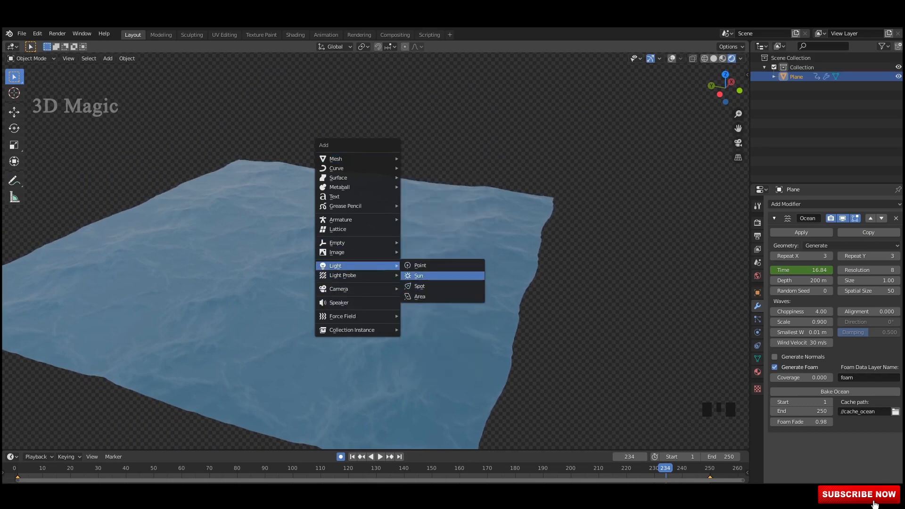
left_click(419, 276)
scroll(376, 254, "down", 3)
middle_click_drag(376, 283, 404, 296, "alt")
left_click(672, 58)
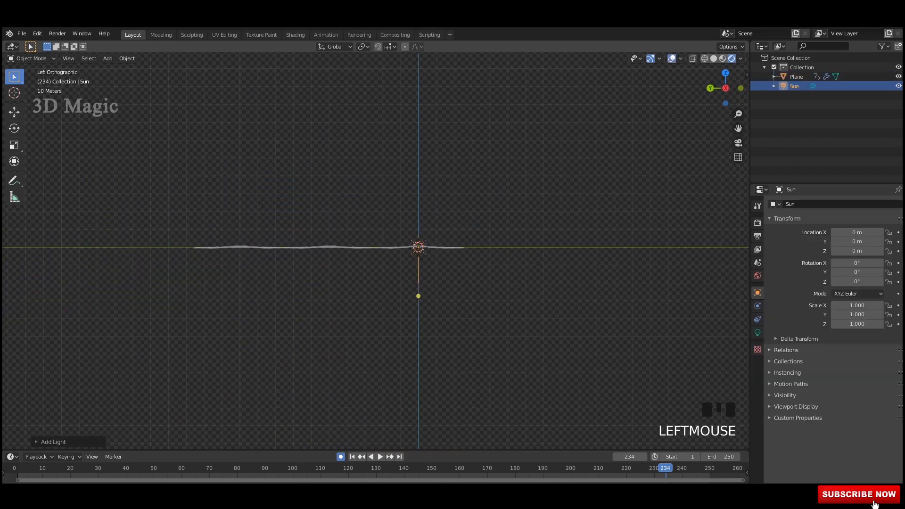
- Place the sun above the ocean at about Y -51.1 m and Z 84.4 m, tilted about 44.7° on X, and delete its keyframes
scroll(376, 250, "down", 3)
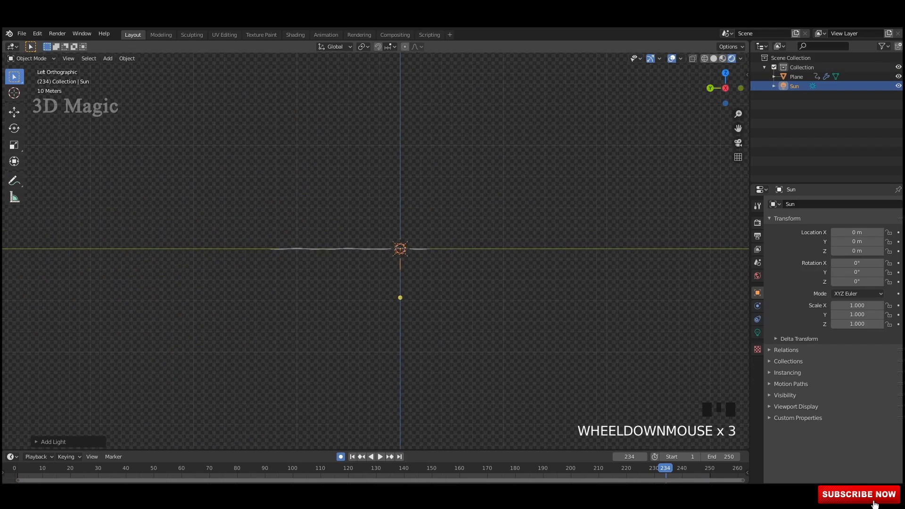
key("g")
left_click(453, 208)
key("r")
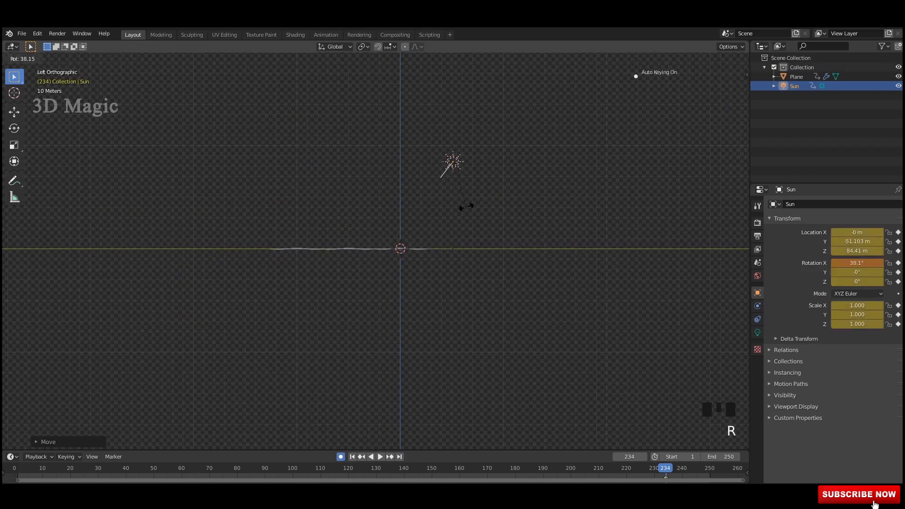
left_click(419, 196)
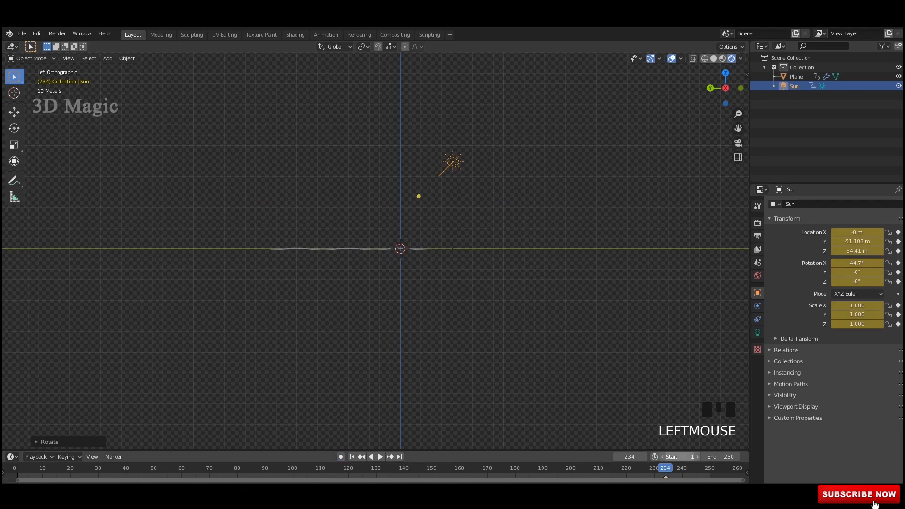
right_click(639, 458)
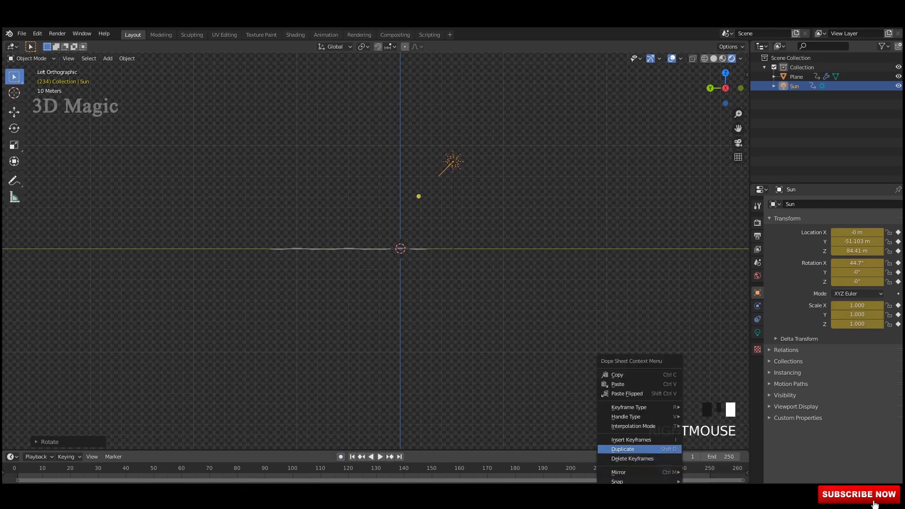
left_click(639, 459)
- Move the sun to about X 29.0, Y -56.7, Z 96.2 m and rotate it to about 43.8°, 2.15°, 15.9°
scroll(377, 250, "up", 2)
middle_click_drag(377, 250, 414, 231)
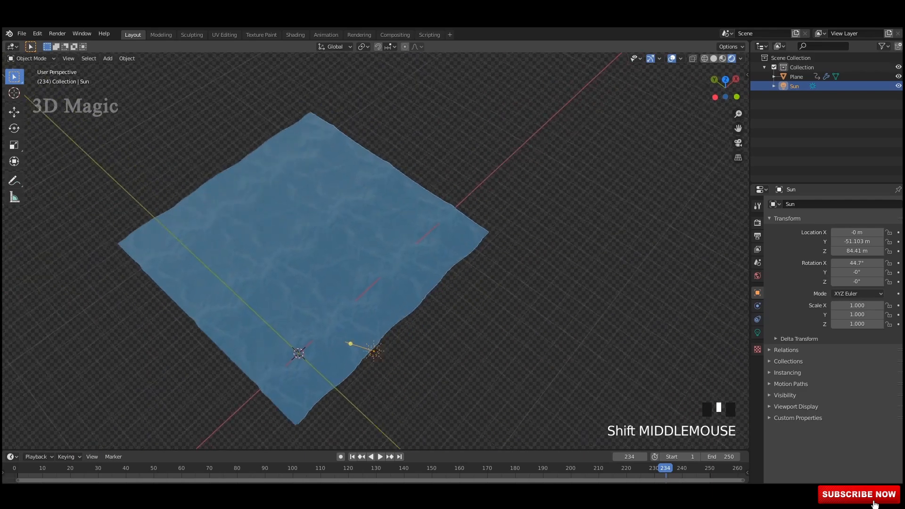
key("g")
left_click(426, 294)
middle_click_drag(427, 294, 396, 198)
key("r")
scroll(396, 198, "up", 3)
scroll(556, 259, "down", 2)
middle_click_drag(555, 258, 546, 270, "shift")
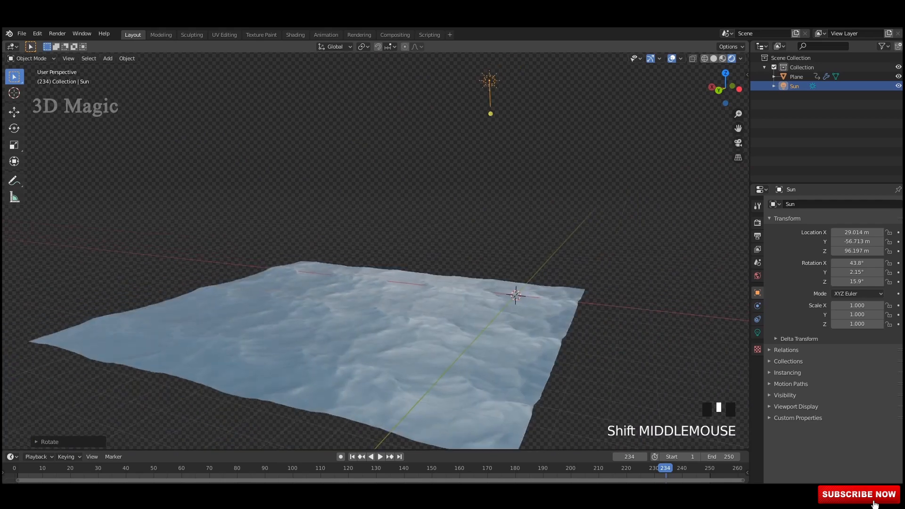
- Rotate the sun to about 46.3°, -10.4°, 13.6° and move it to about X 31.2, Y -25.4, Z 64.5 m
key("r")
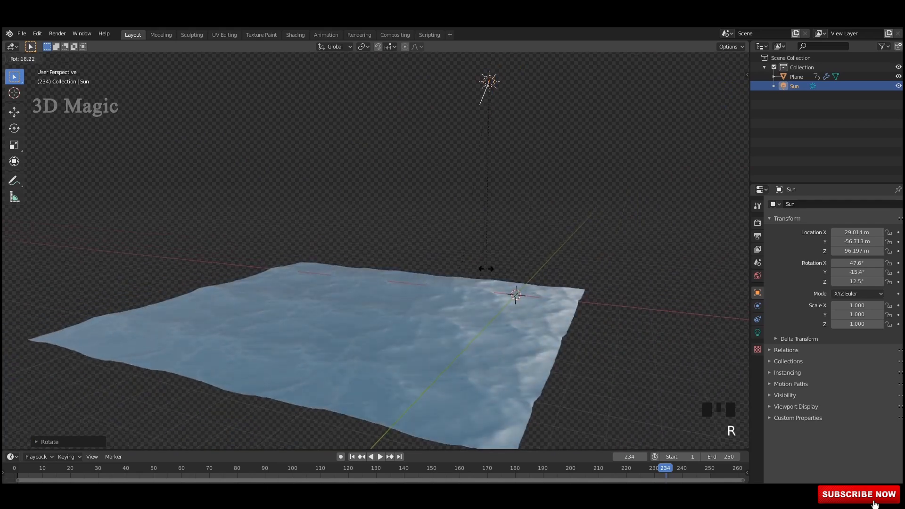
left_click(504, 264)
middle_click_drag(503, 264, 463, 265)
key("g")
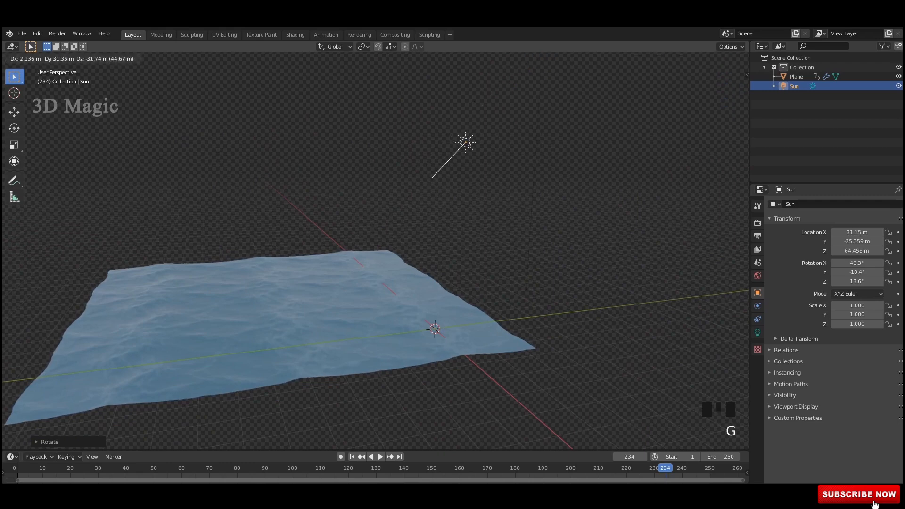
left_click(416, 329)
- Enable Contact Shadows in the sun light's shadow settings
left_click(757, 333)
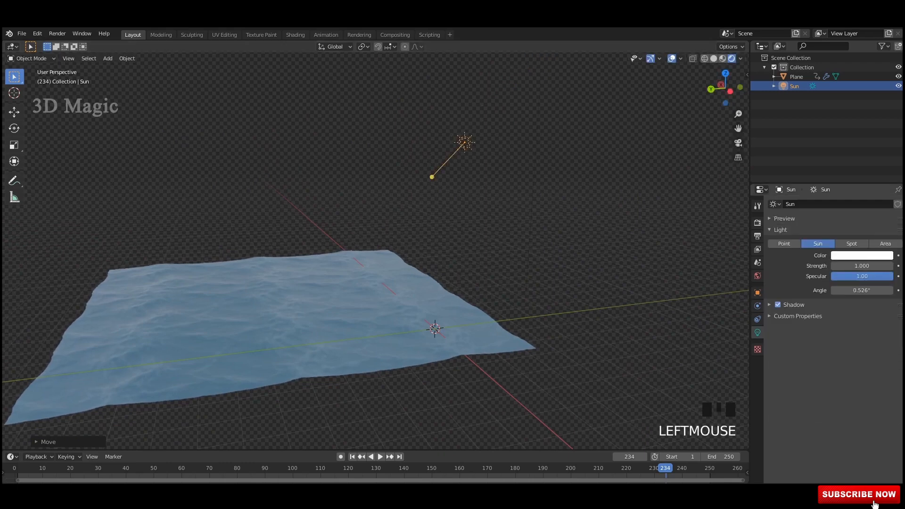
left_click(770, 305)
left_click(785, 345)
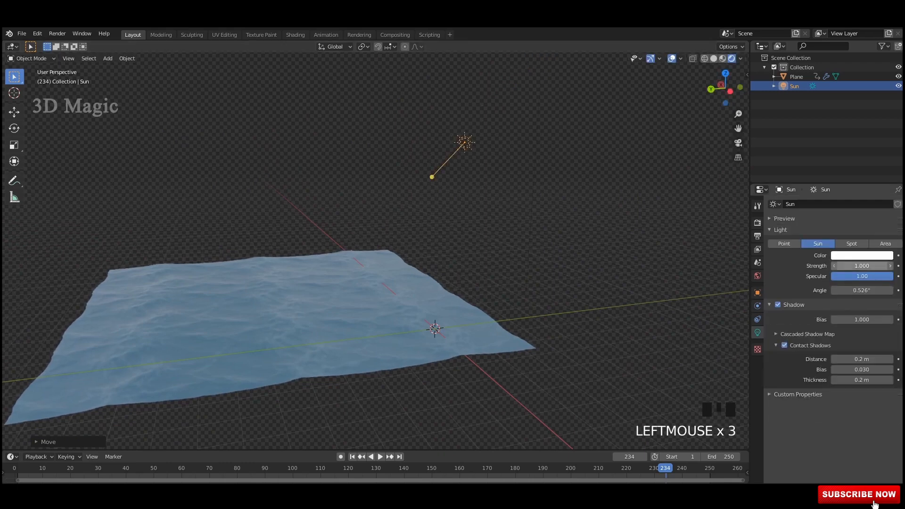
- Try a sun strength of 3, set it to 10, and view the lit water from another angle
left_click(862, 266)
type("3")
key("Return")
left_click(862, 266)
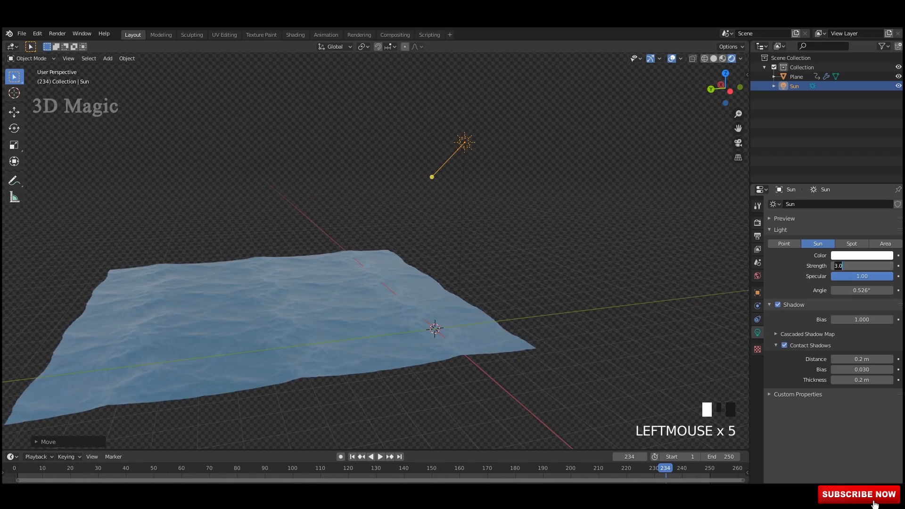
type("10")
key("Return")
scroll(542, 282, "up", 3)
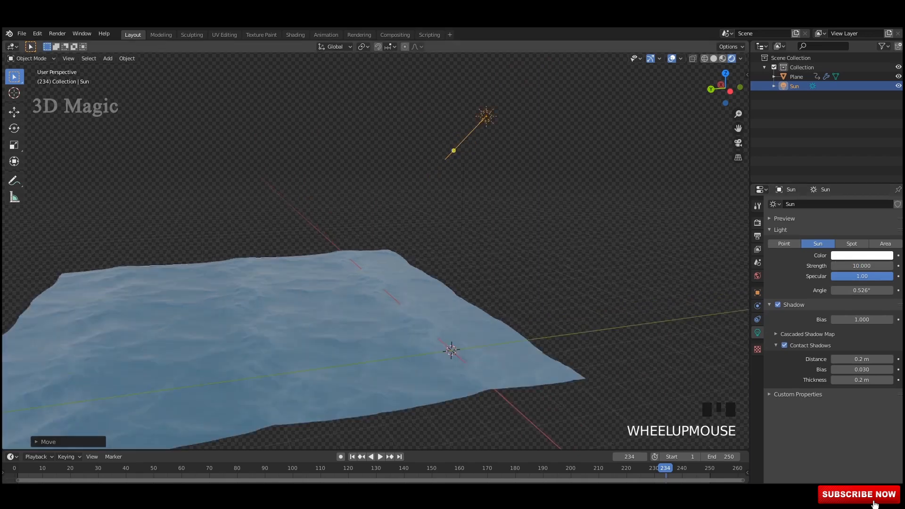
middle_click_drag(543, 283, 498, 285)
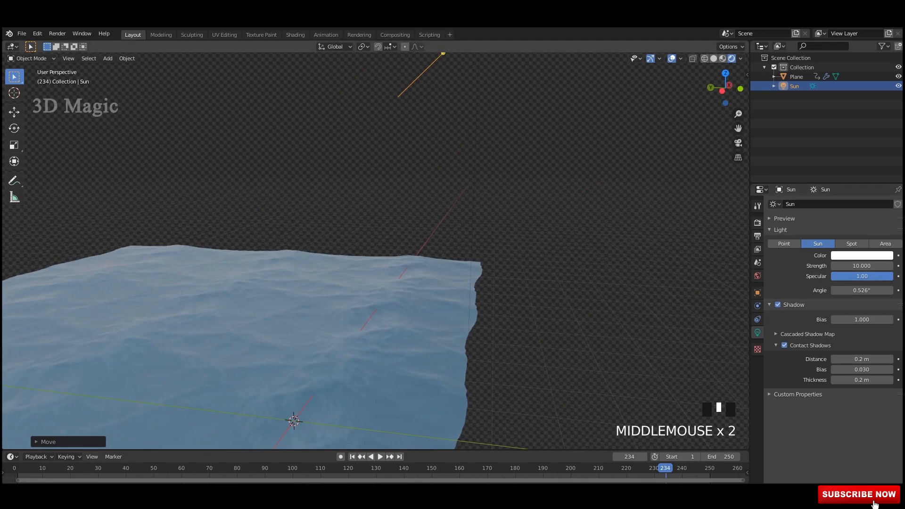
- Try world background strengths of 3, 1 and 2, and set the strength to 1.5
left_click(758, 276)
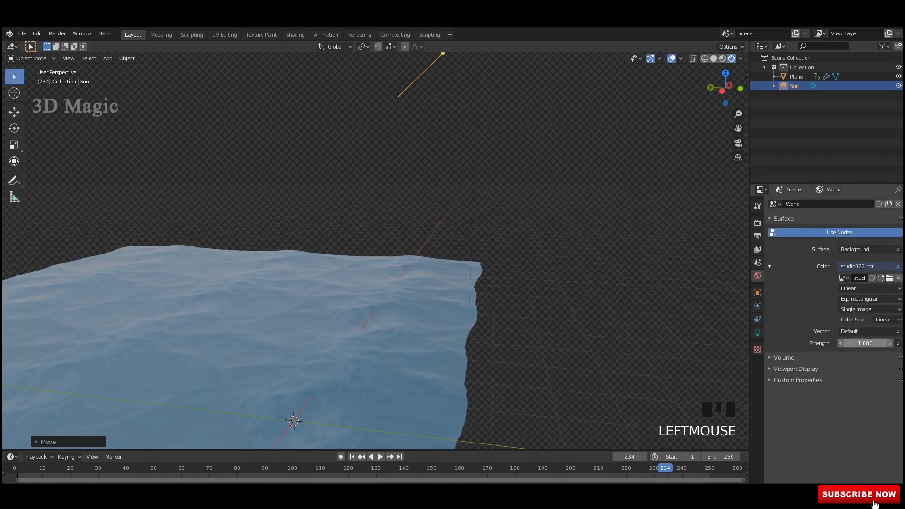
left_click(866, 343)
type("3")
key("Return")
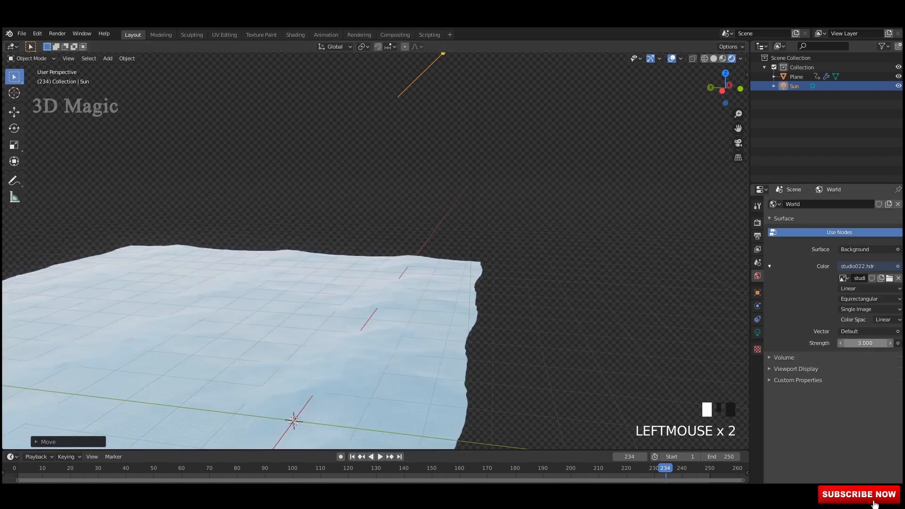
left_click(866, 344)
key("Return")
left_click(866, 343)
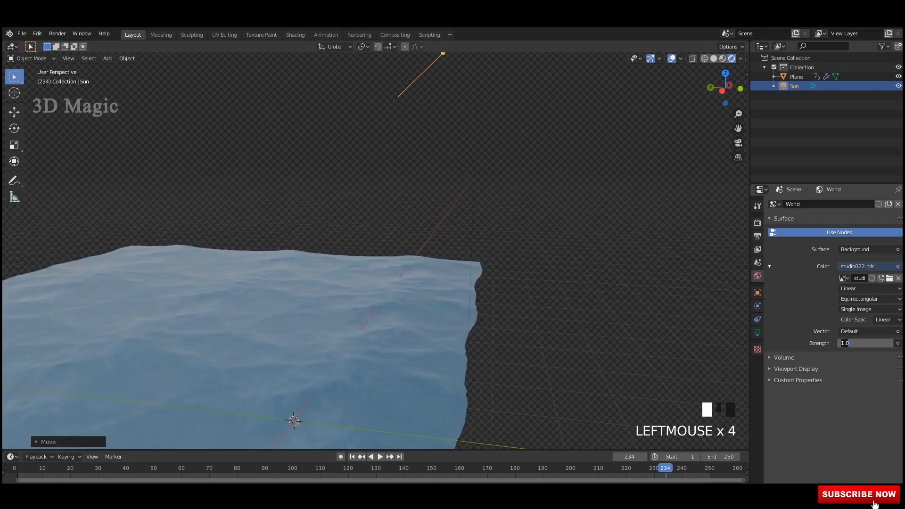
type("2")
key("Return")
left_click(866, 343)
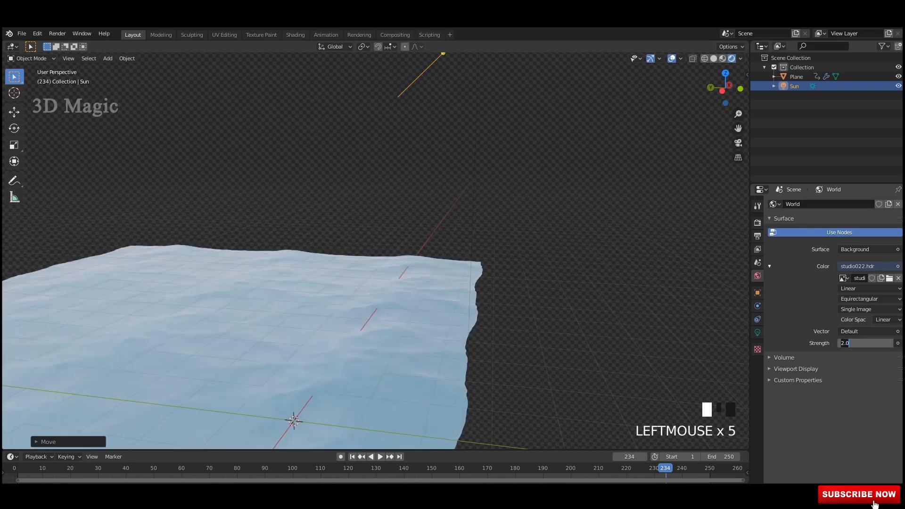
key("Return")
- Deselect the sun and examine the brighter ocean surface from several angles while playing the animation
scroll(375, 250, "down", 2)
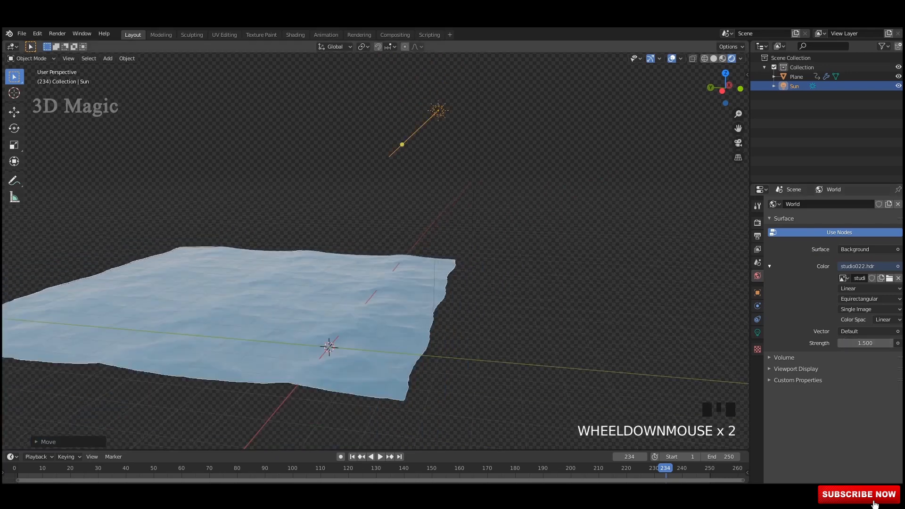
left_click(533, 226)
scroll(376, 250, "up", 2)
middle_click_drag(472, 235, 449, 243)
middle_click_drag(449, 243, 509, 165, "shift")
mouse_move(376, 250)
middle_mouse_down()
mouse_move(375, 222)
mouse_move(358, 236)
mouse_move(472, 151)
mouse_move(358, 245)
mouse_move(401, 243)
mouse_move(377, 262)
middle_mouse_up()
scroll(375, 250, "up", 3)
scroll(375, 249, "up", 2)
key("space")
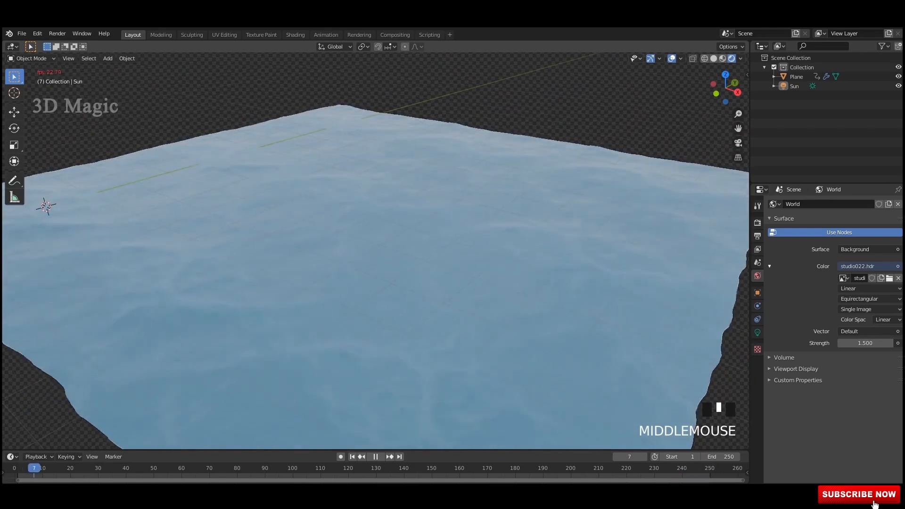
key("space")
- Select the ocean plane and switch to the Shading workspace to show its material nodes
left_click(376, 250)
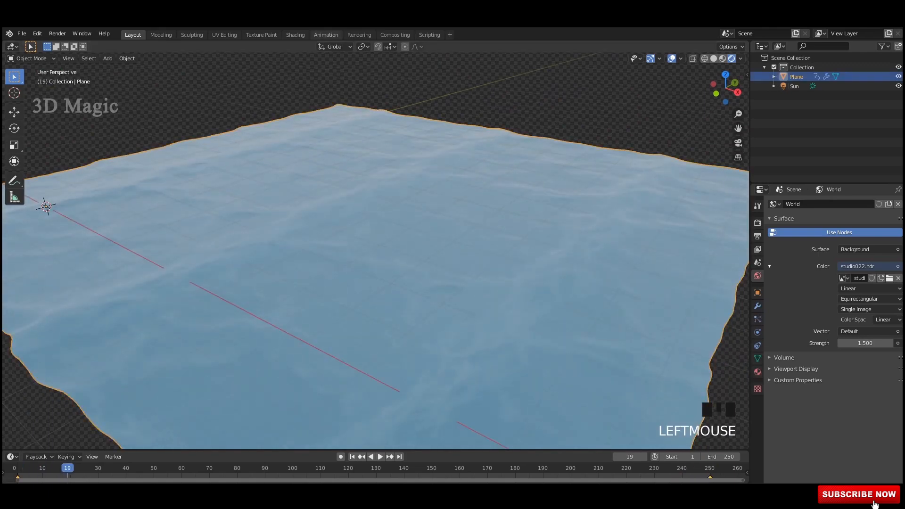
left_click(295, 35)
middle_click_drag(445, 156, 450, 189)
scroll(448, 188, "up", 3)
left_click(448, 188)
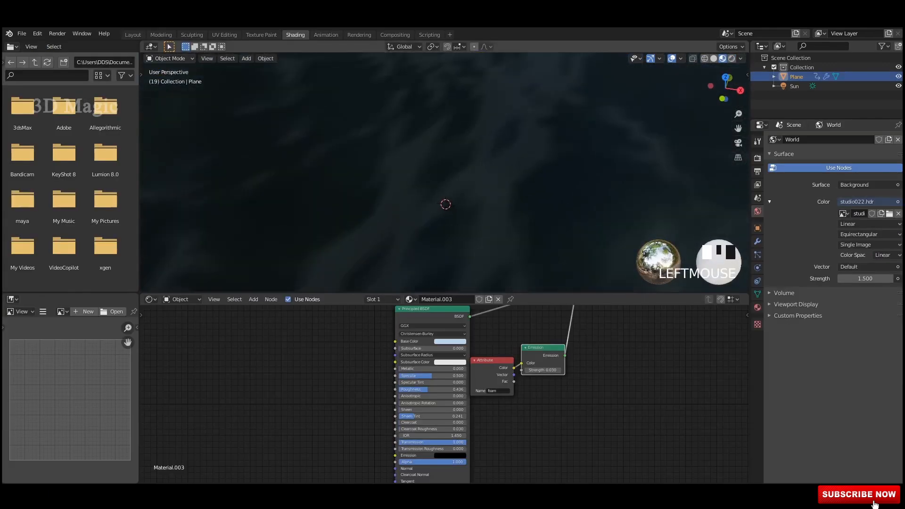
- Try a foam Emission strength of 0.5, and set it to 0.08
scroll(557, 368, "up", 2)
scroll(613, 344, "up", 8)
double_click(544, 379)
type("0.5")
key("Return")
double_click(544, 380)
type("0.08")
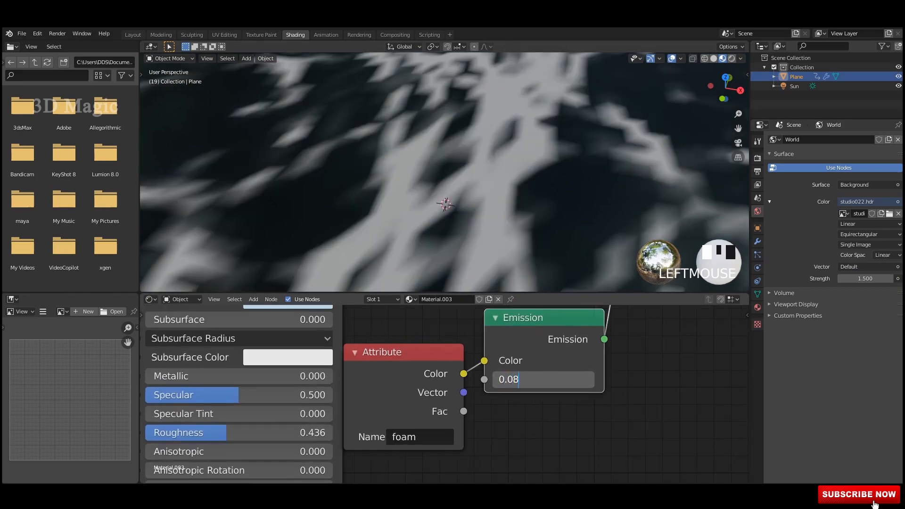
key("Return")
- Return to the Layout workspace and play the animation to review the ocean's foam
left_click(133, 35)
scroll(378, 255, "down", 3)
mouse_move(391, 245)
middle_mouse_down()
mouse_move(382, 254)
mouse_move(339, 231)
middle_mouse_up()
scroll(377, 255, "up", 4)
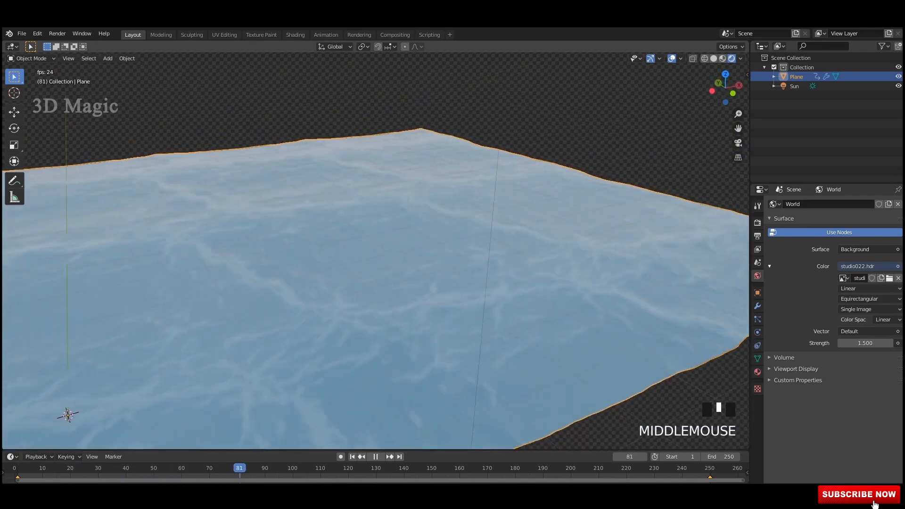
- Hide the viewport overlays and gizmos and examine the animated ocean surface closely without them
left_click(672, 58)
left_click(651, 59)
scroll(377, 254, "up", 2)
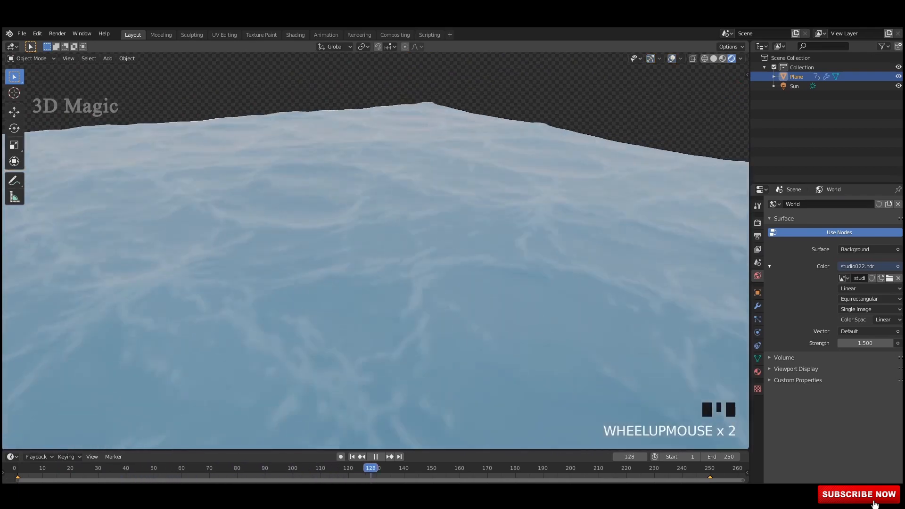
middle_click_drag(377, 254, 377, 217)
scroll(359, 245, "down", 3)
scroll(391, 316, "up", 2)
- Switch the viewport to Material Preview shading and examine the ocean's waves and foam from different angles
left_click(722, 59)
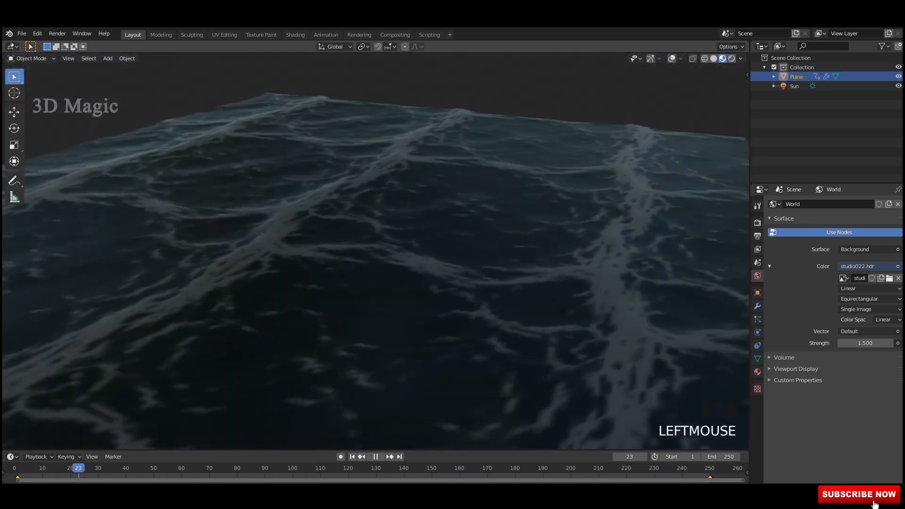
middle_click_drag(519, 198, 462, 201)
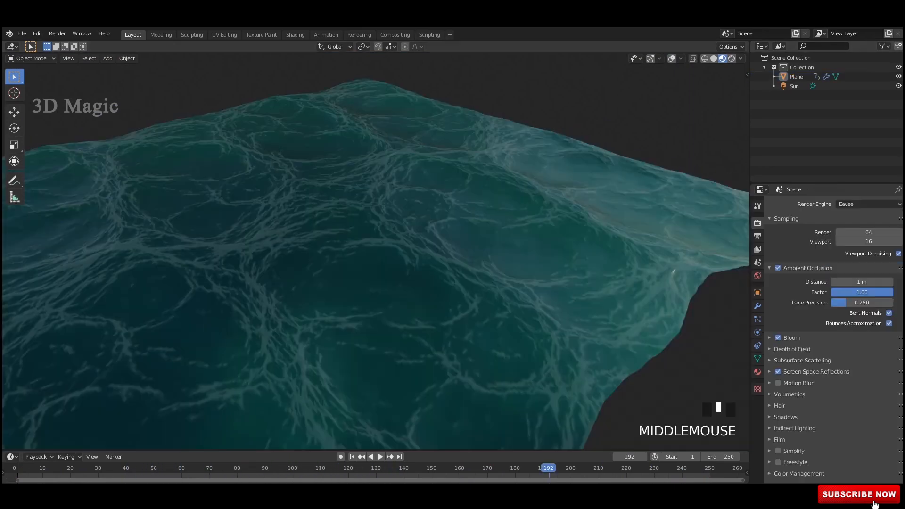
mouse_move(377, 236)
middle_mouse_down()
mouse_move(387, 245)
mouse_move(378, 221)
middle_mouse_up()
- Compare the ocean in Solid, Material Preview and Rendered shading, and play the animation in the rendered view
left_click(714, 59)
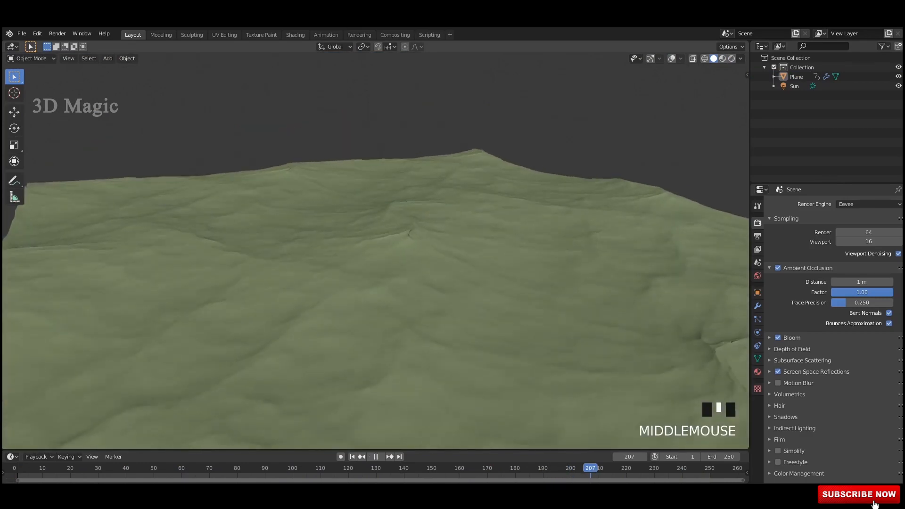
left_click(723, 58)
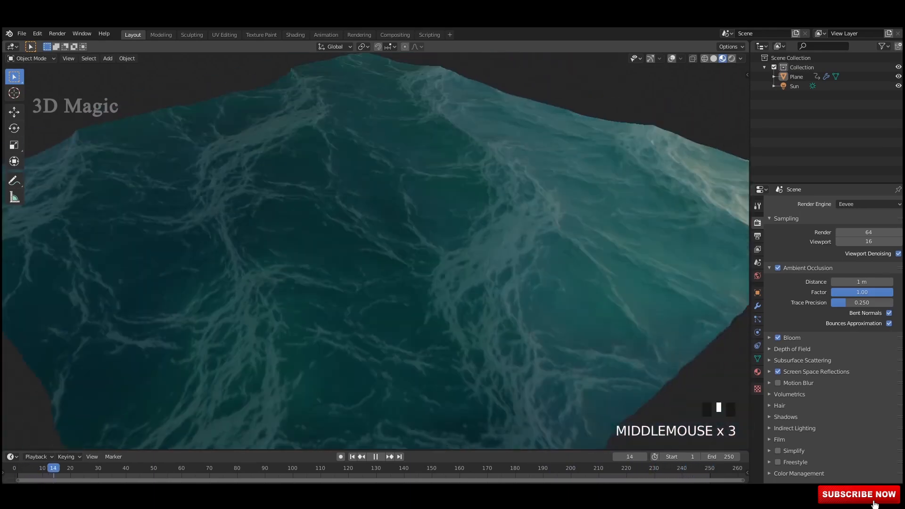
left_click(732, 58)
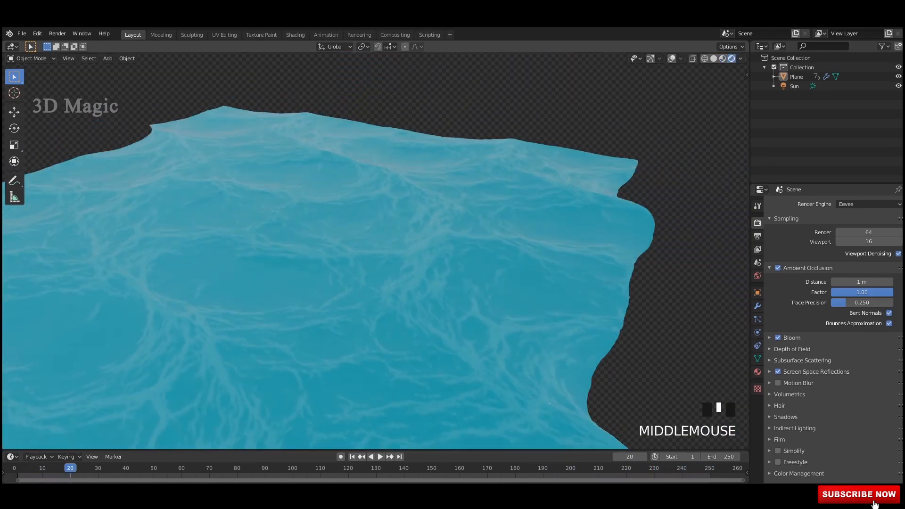
key("space")
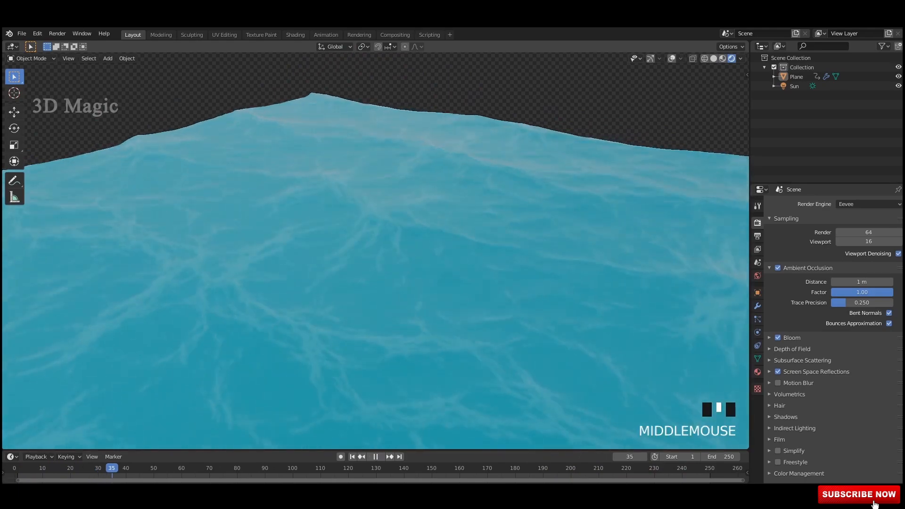